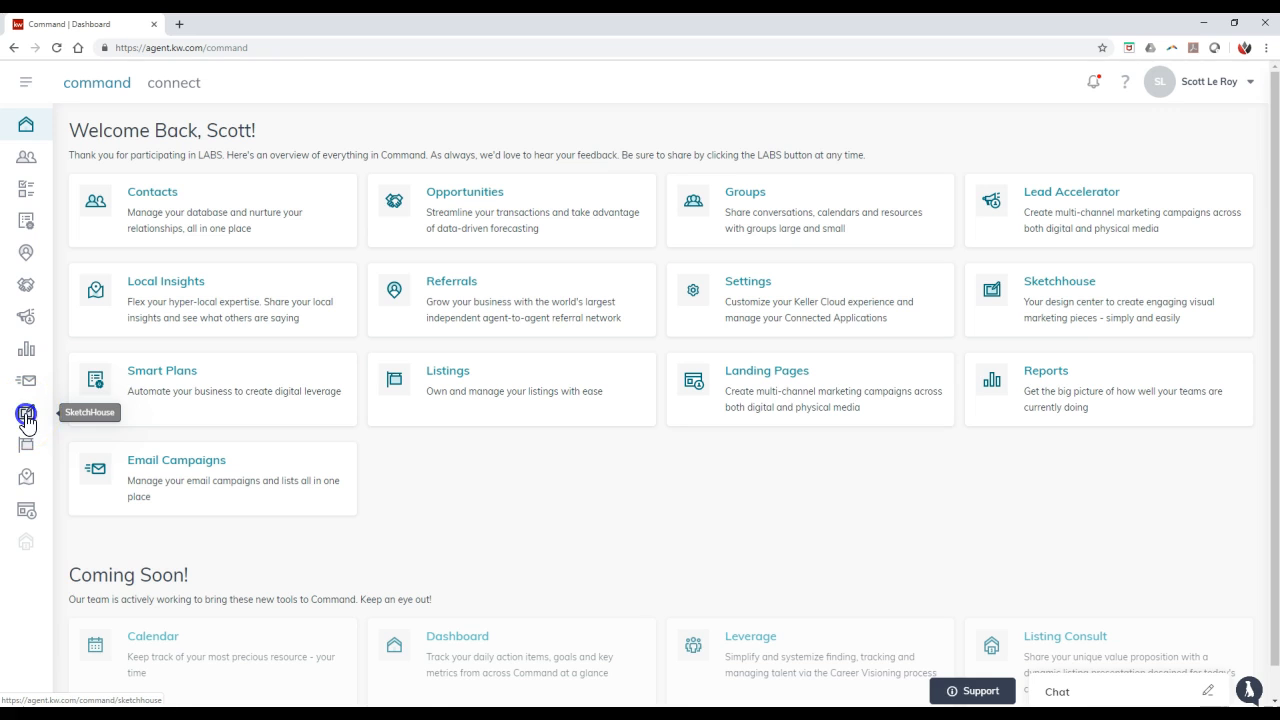
- Open SketchHouse and create a new template of the Social type
left_click(26, 415)
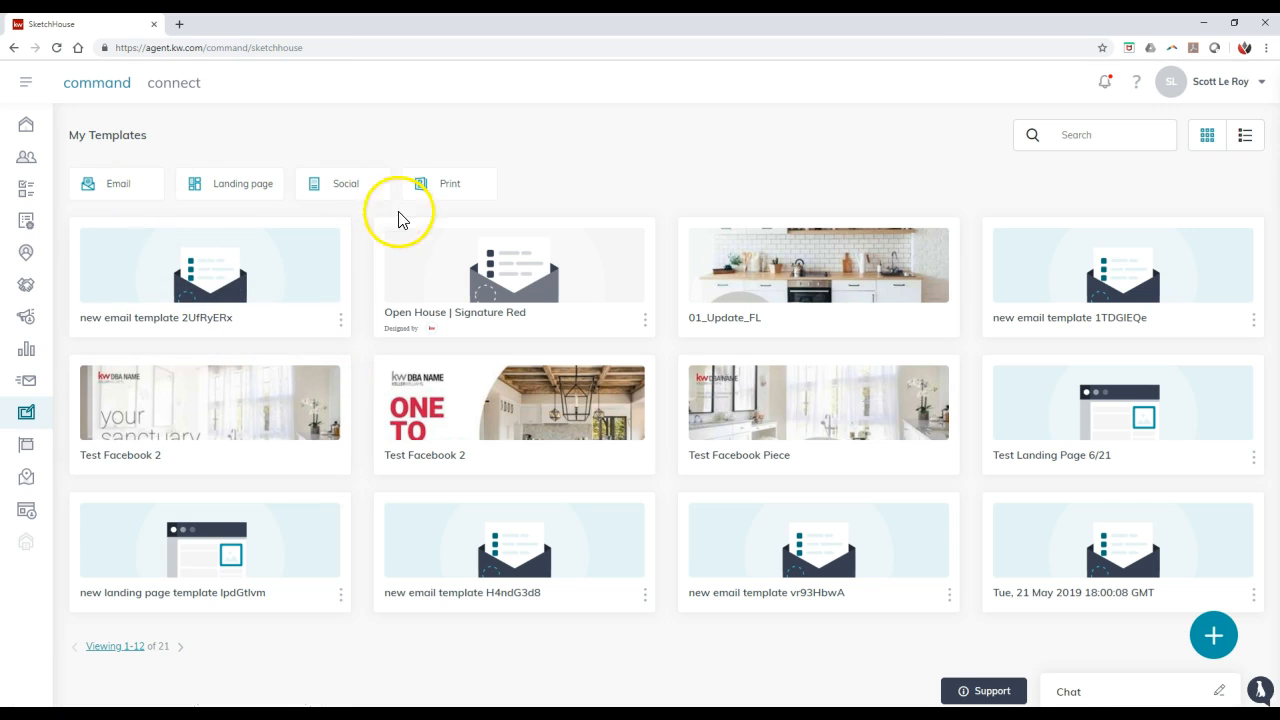
left_click(1227, 641)
left_click(688, 406)
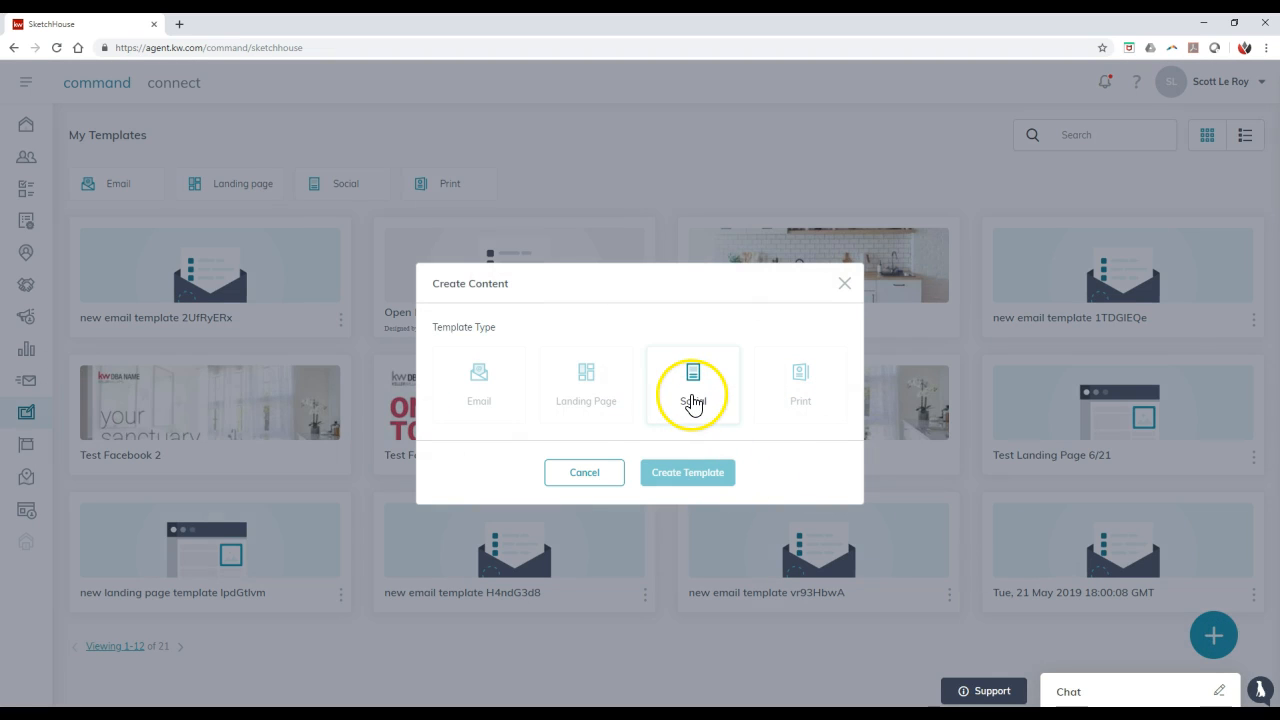
left_click(692, 396)
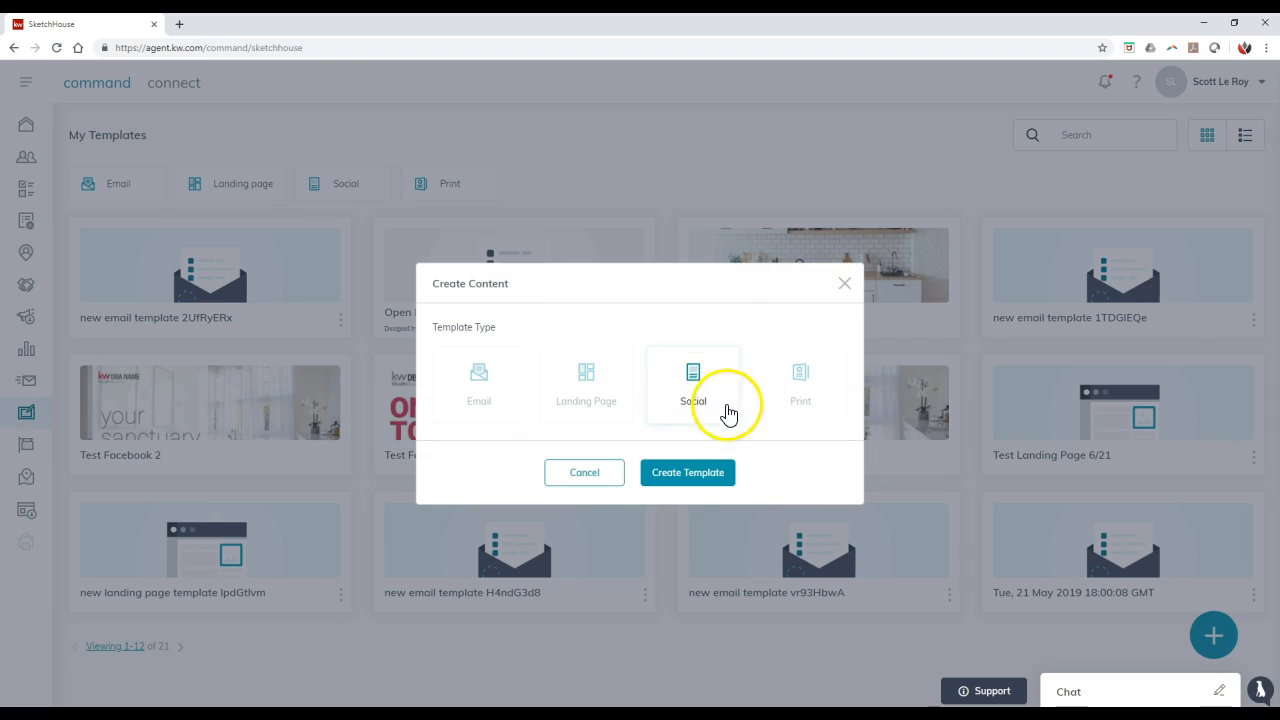
left_click(692, 474)
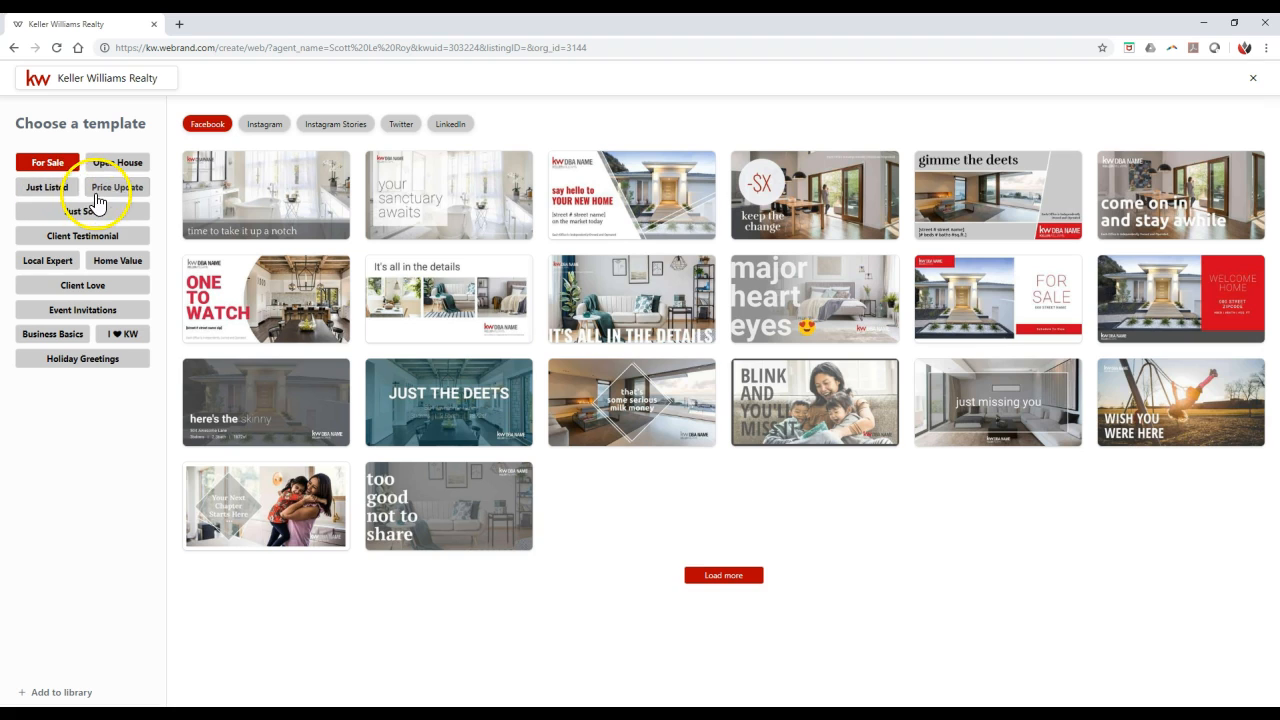
- Show the Holiday Greetings templates and look through the Facebook, Twitter Post, Twitter and LinkedIn designs
left_click(110, 362)
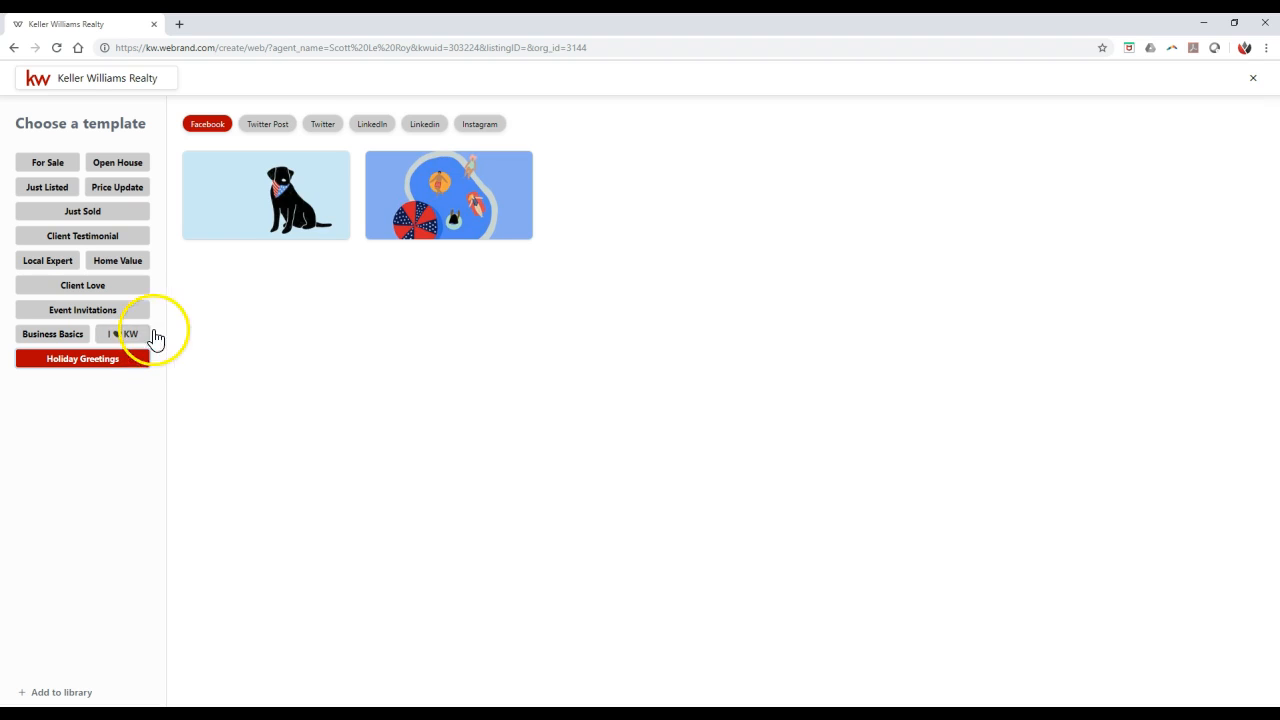
mouse_move(427, 207)
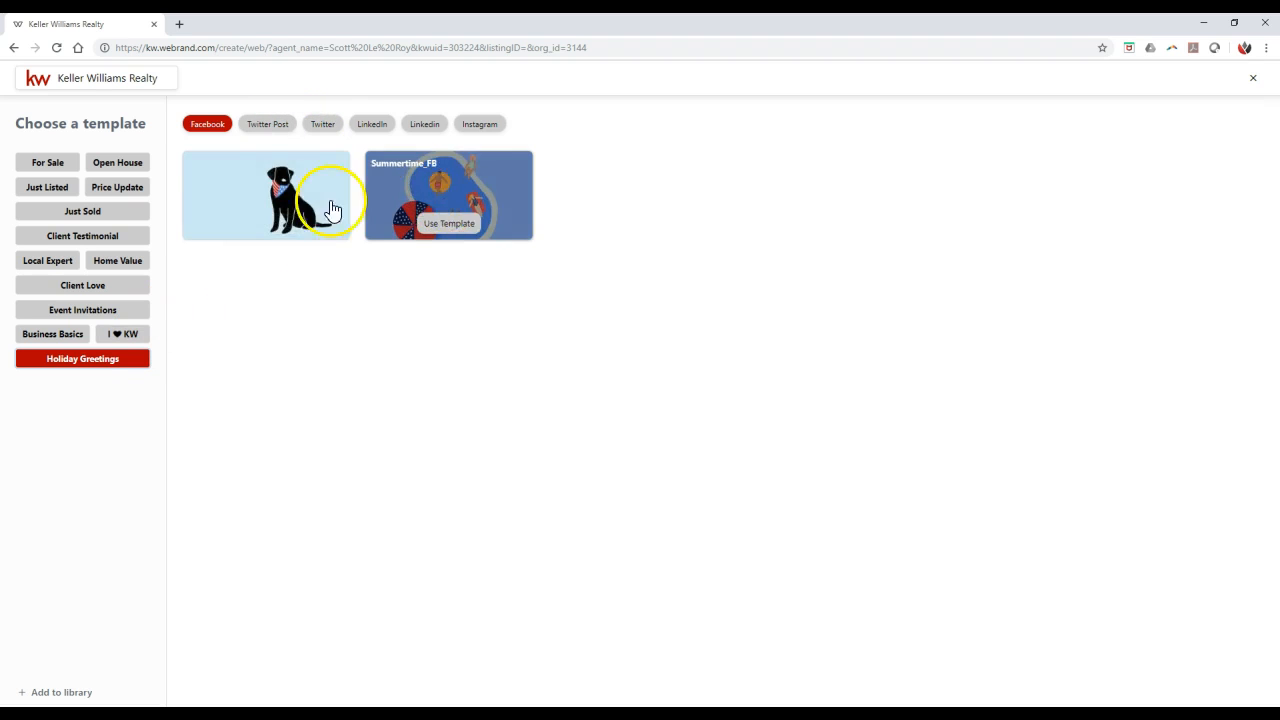
left_click(278, 125)
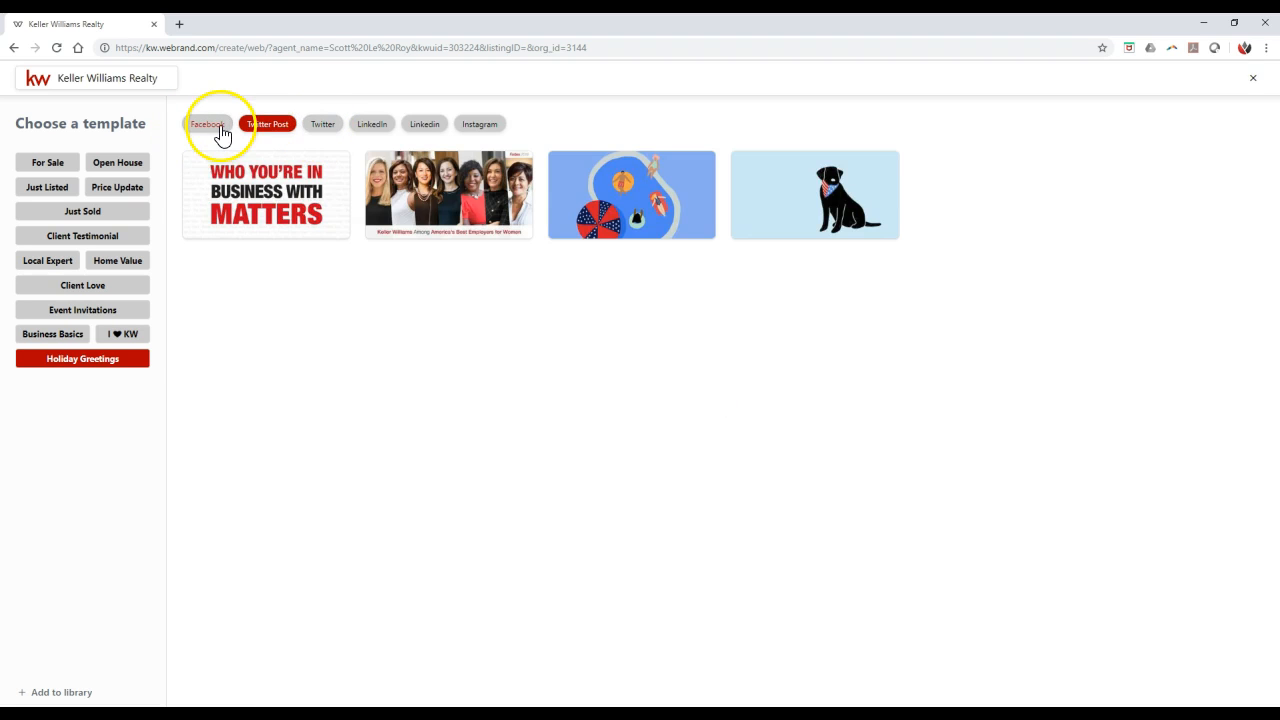
left_click(220, 130)
left_click(288, 128)
mouse_move(399, 183)
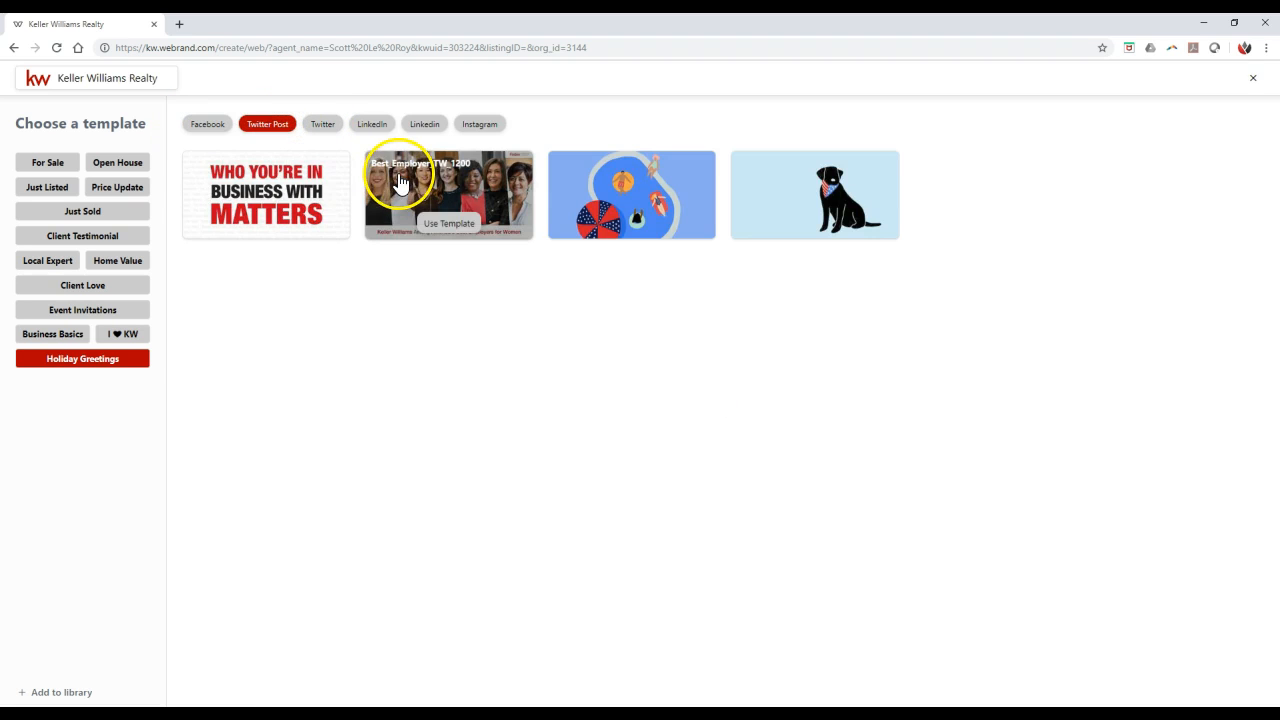
mouse_move(199, 181)
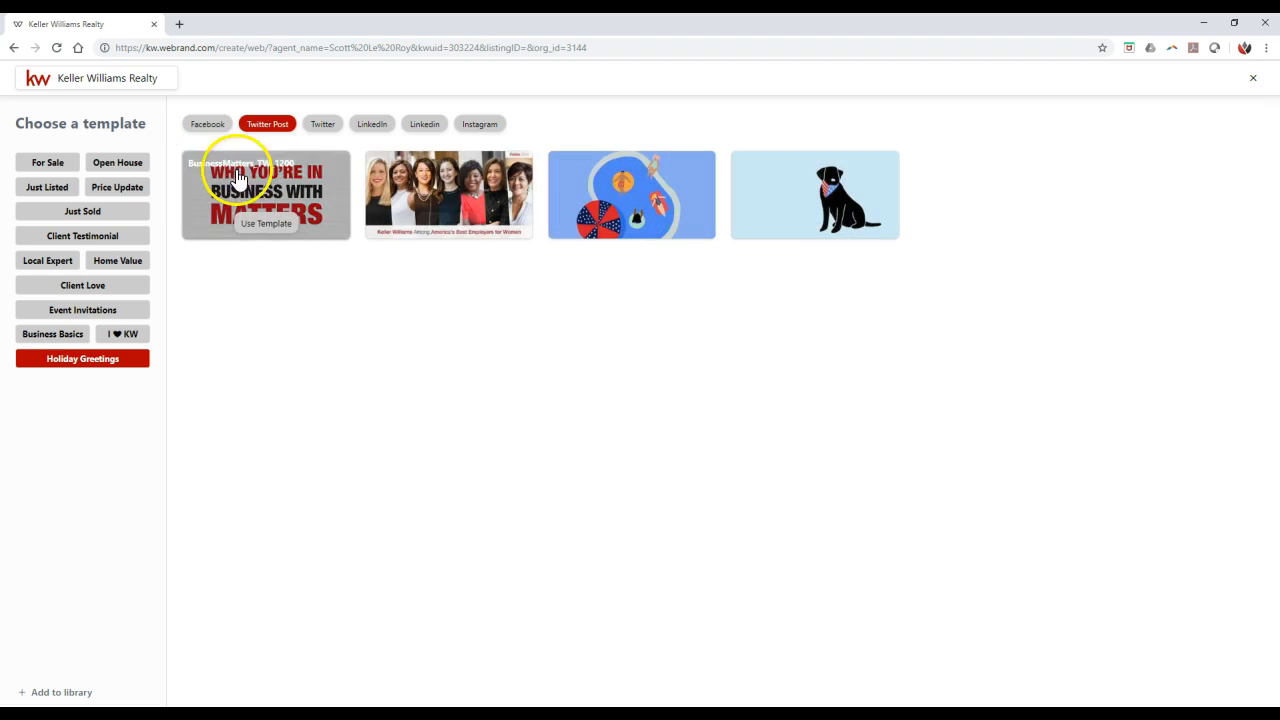
left_click(334, 128)
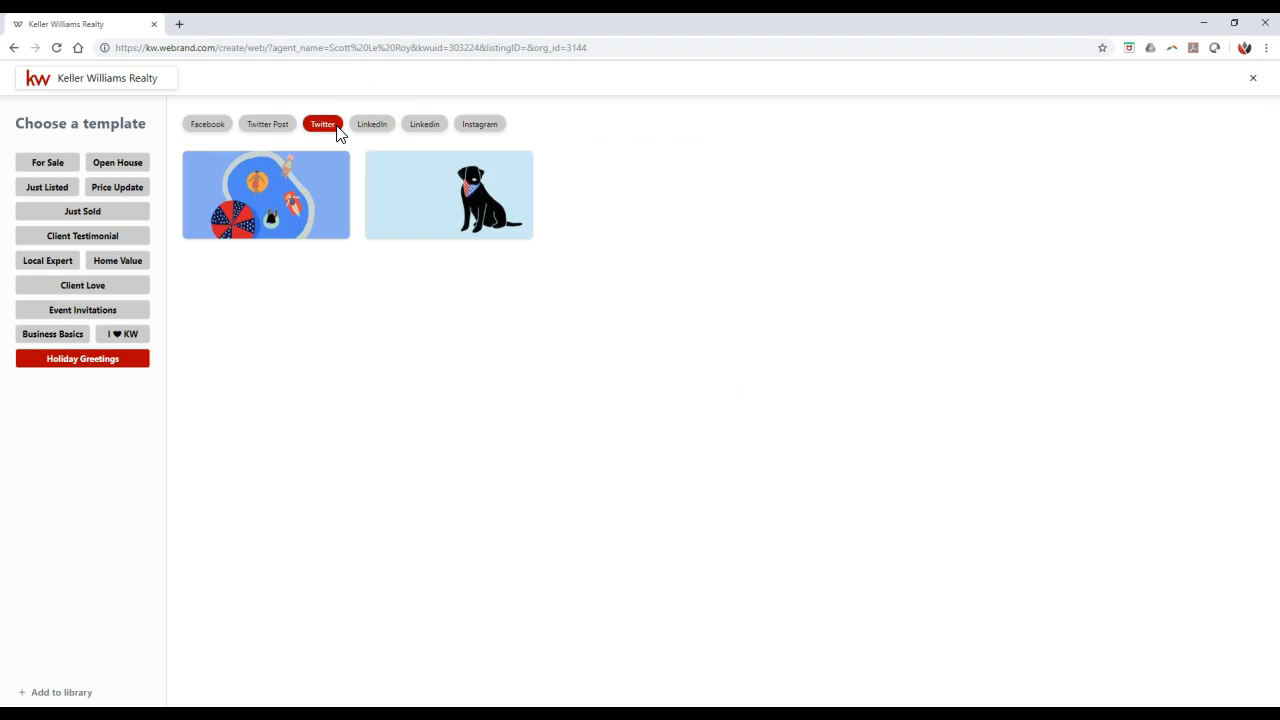
left_click(374, 134)
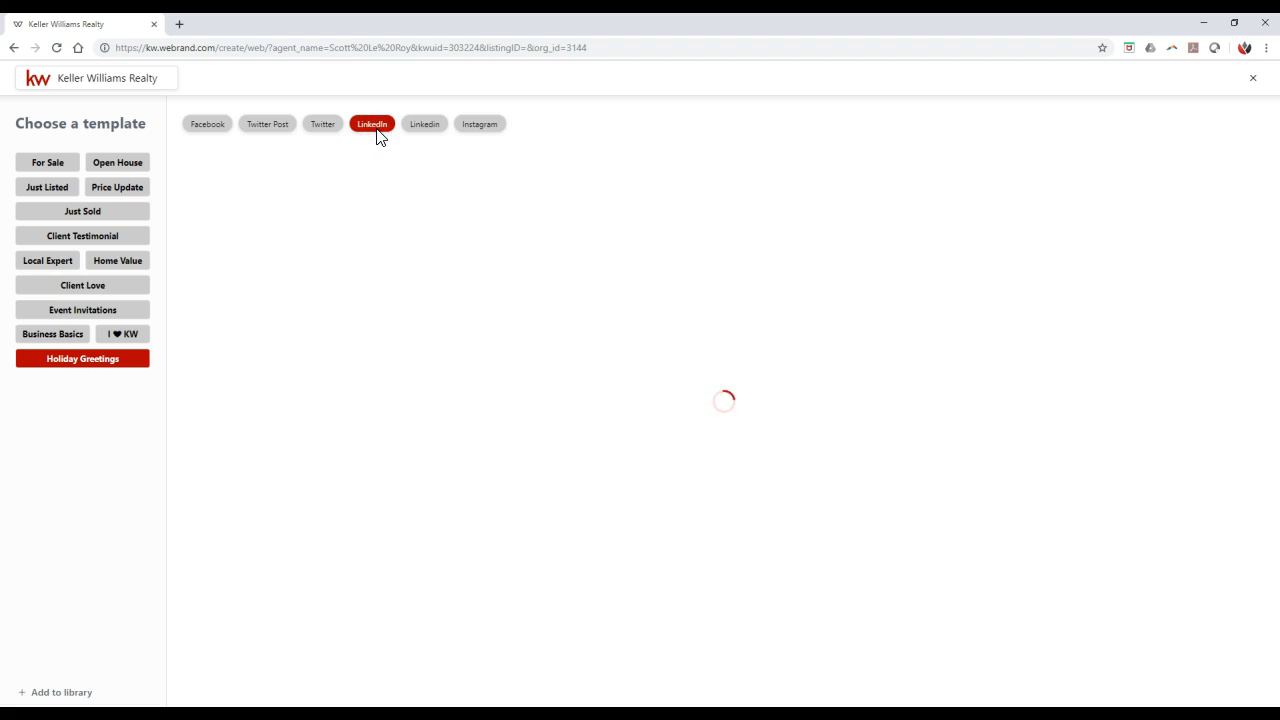
- Return to the Facebook holiday designs and open the Fourth_FB template with the black dog for editing
left_click(218, 125)
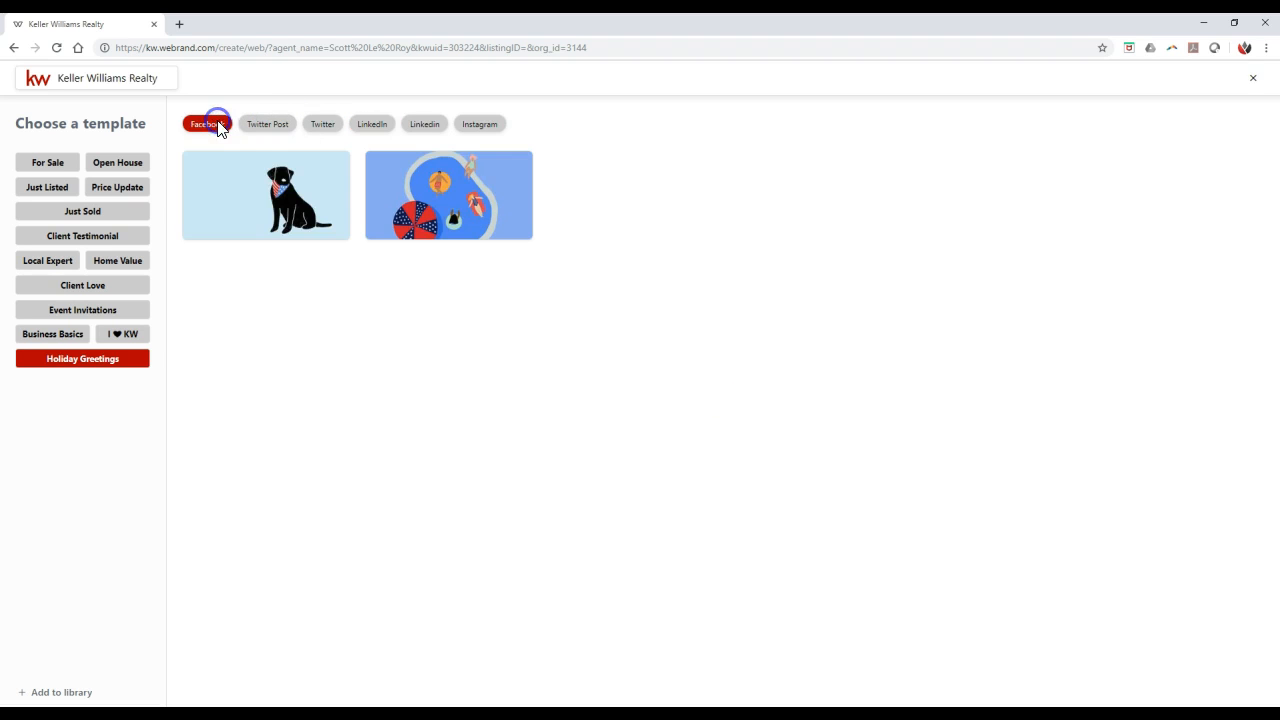
mouse_move(282, 197)
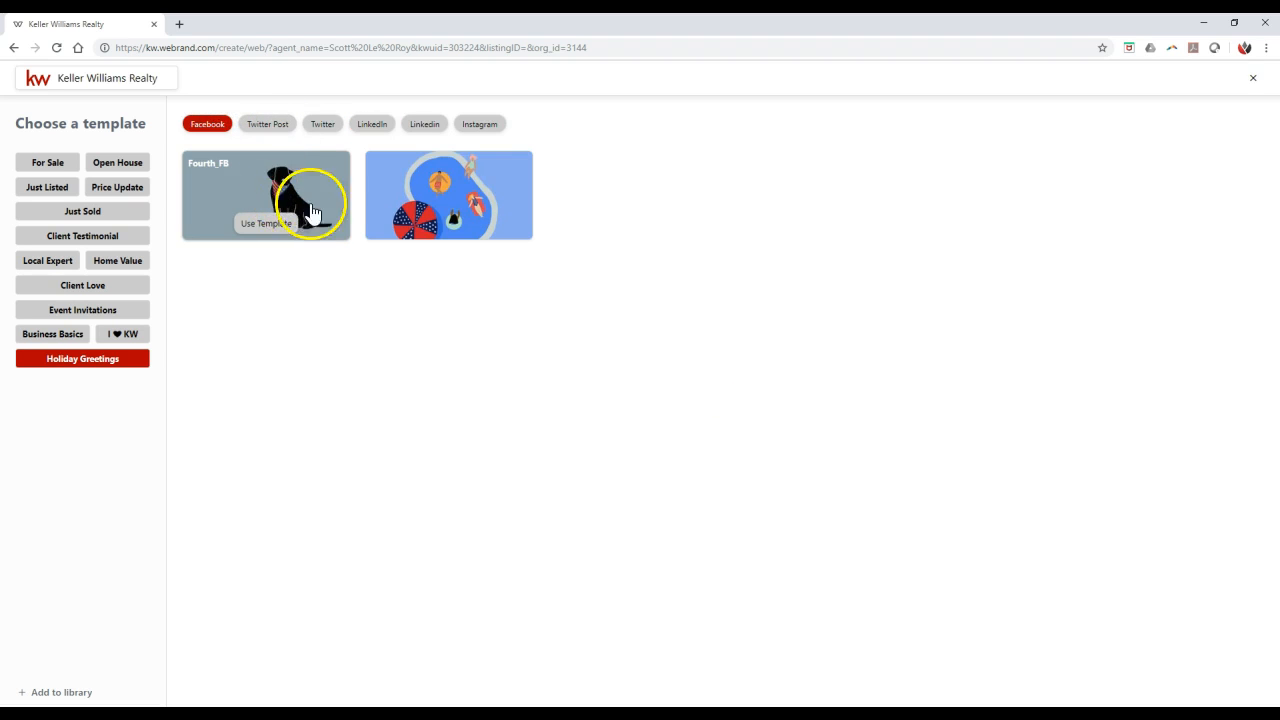
mouse_move(492, 205)
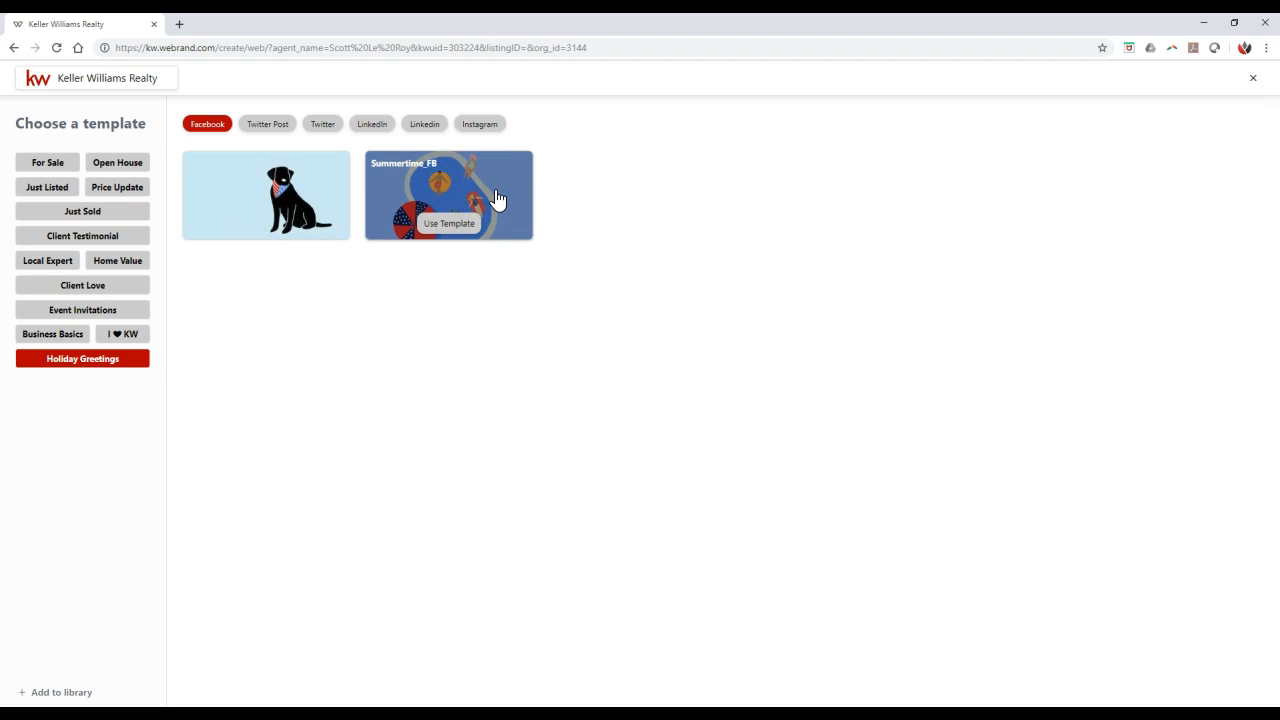
left_click(260, 192)
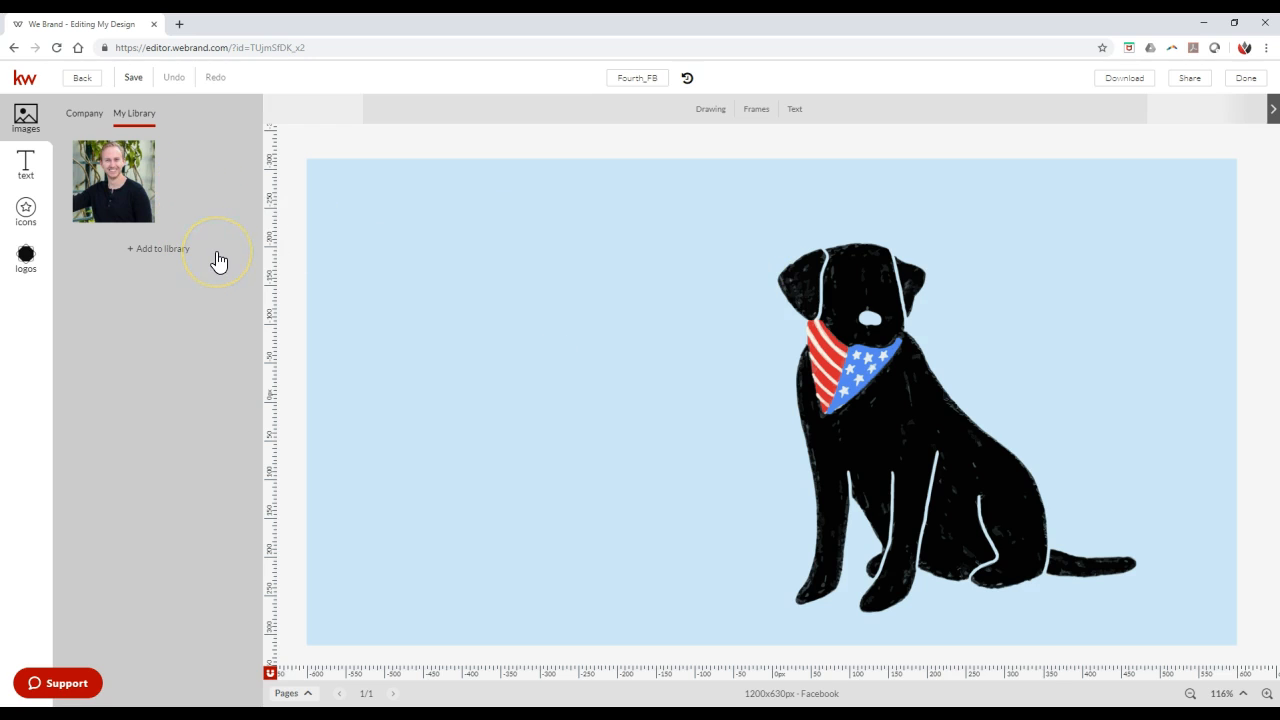
- Add the saved bio text from the text library beside the dog, with its box about 533 px wide
left_click(37, 212)
left_click(40, 268)
left_click(40, 176)
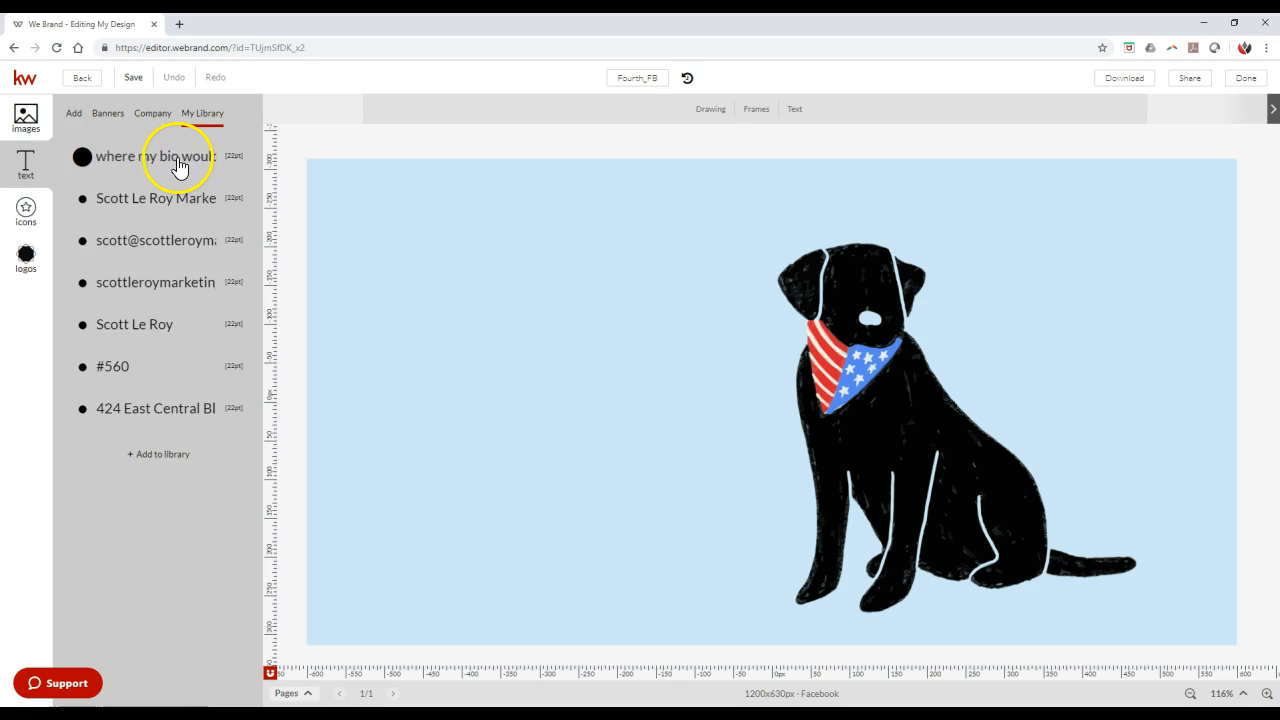
left_click(164, 160)
left_click_drag(647, 313, 370, 252)
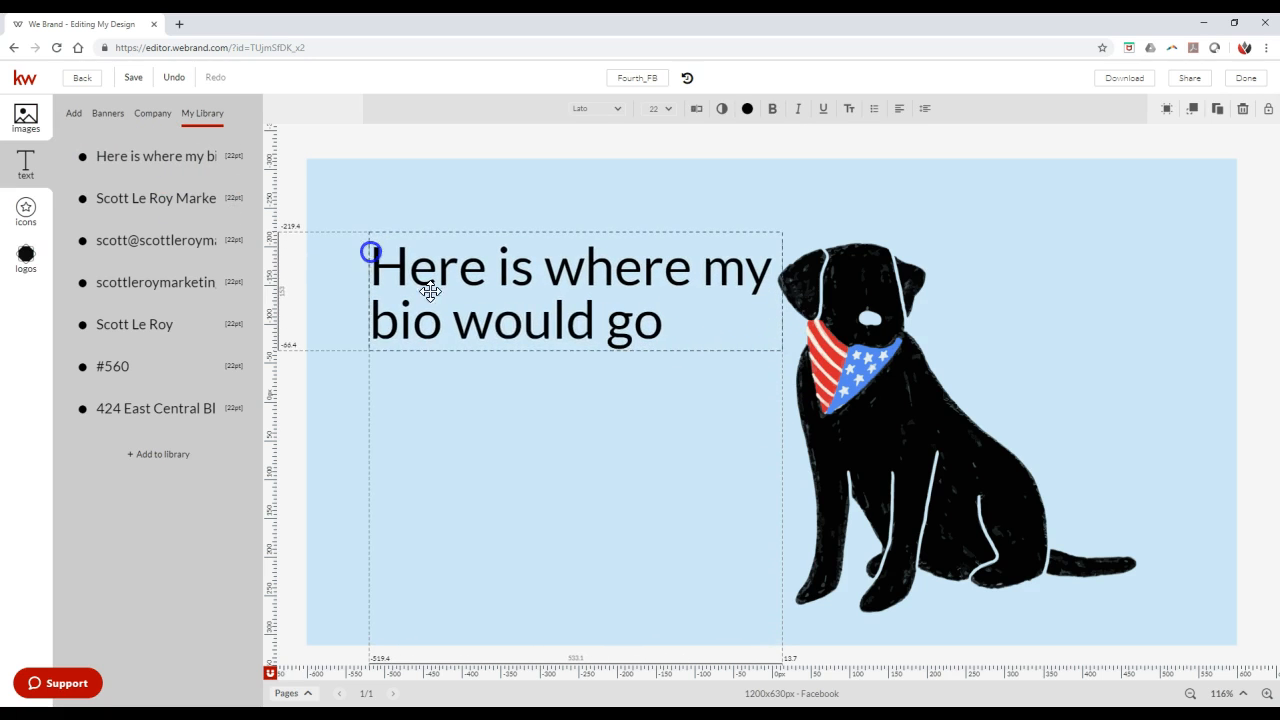
- Replace the bio text on the design with "HAPPY 4th OF JULY"
left_click(558, 318)
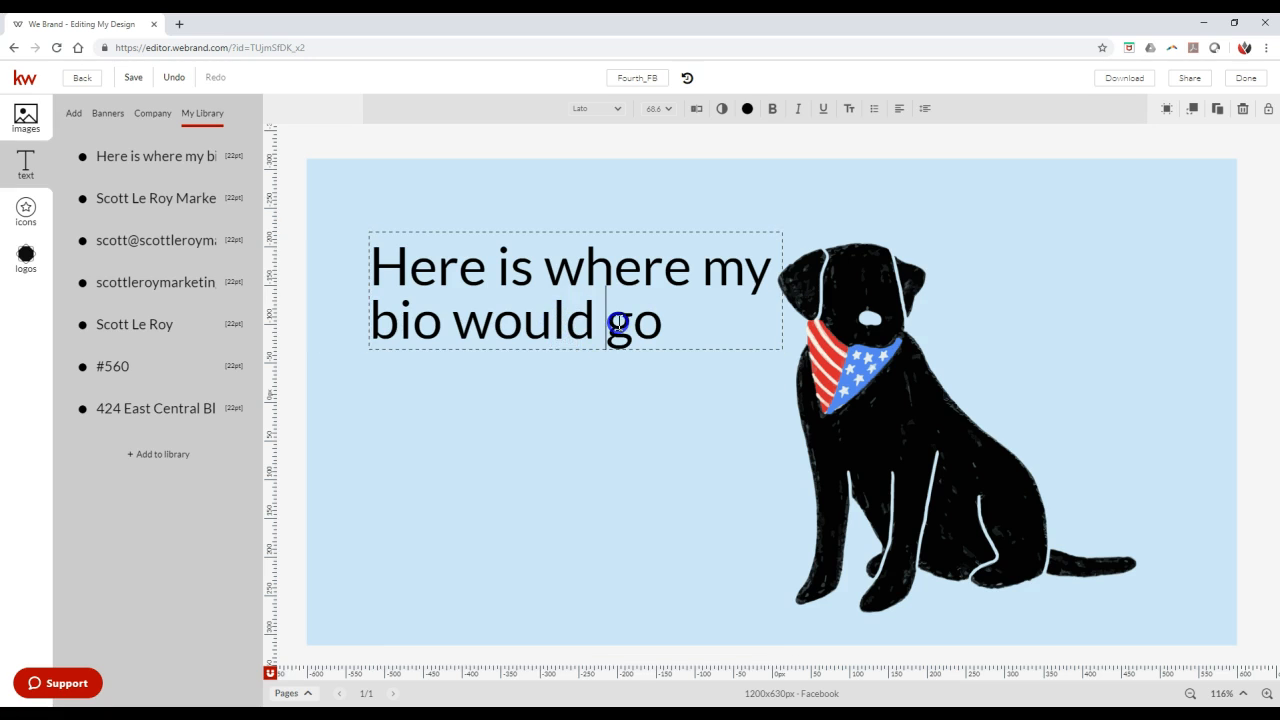
left_click_drag(633, 320, 383, 262)
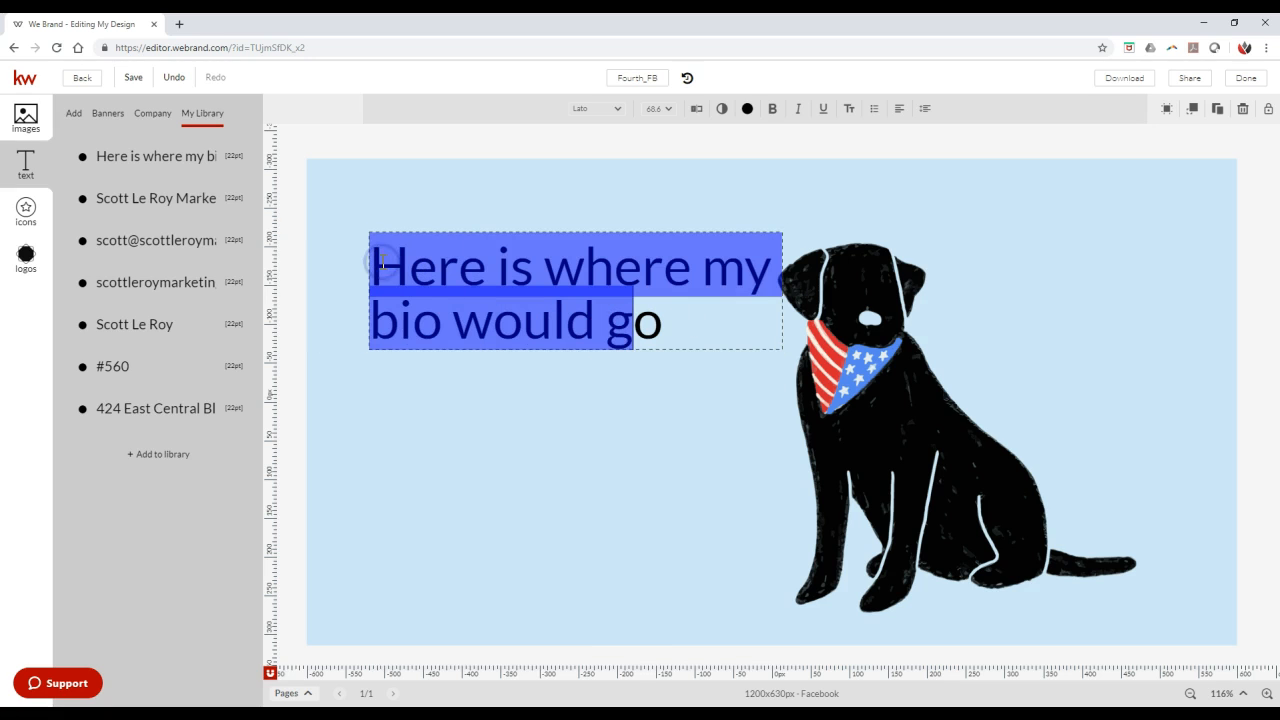
type("HA")
key("BackSpace")
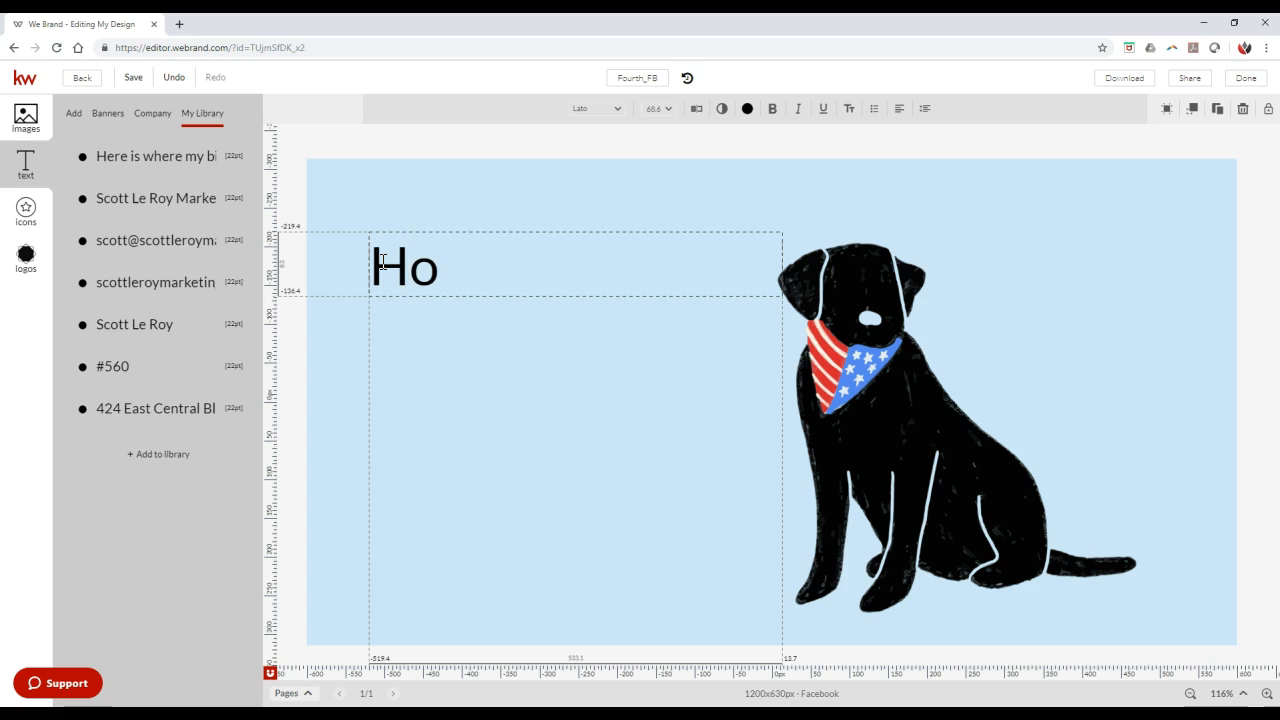
type("APP")
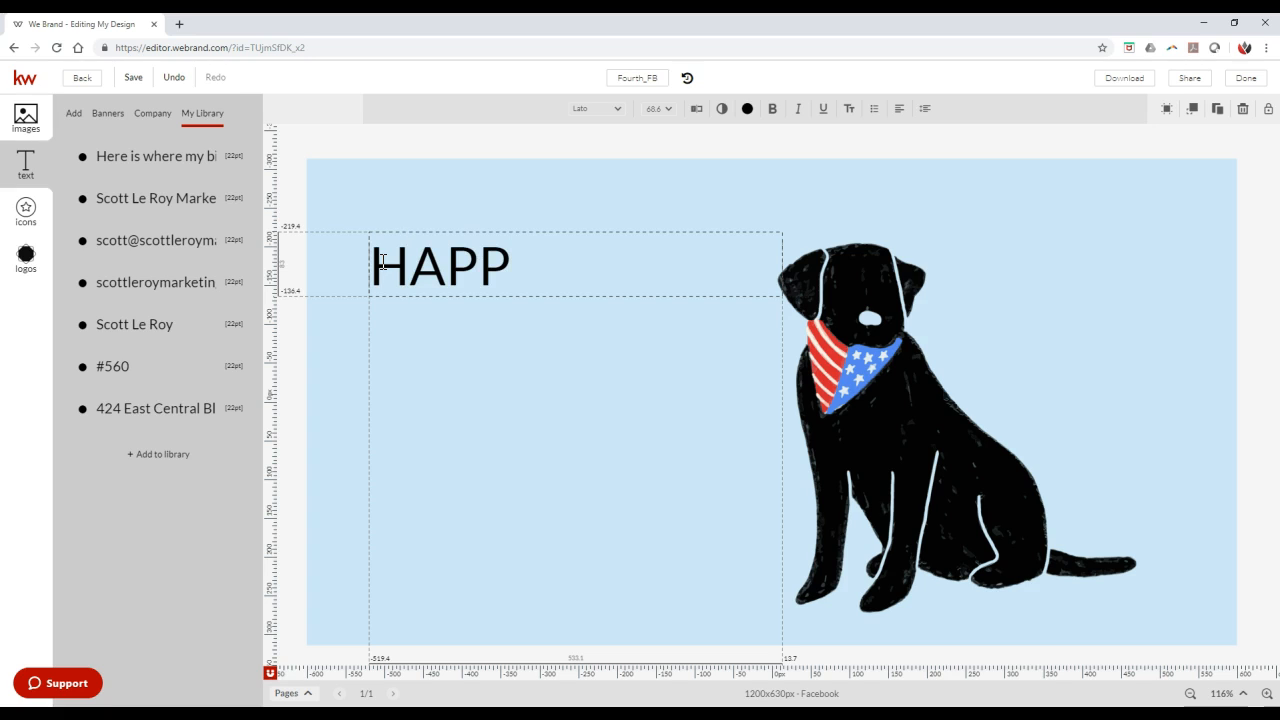
type("Y 4th OF ")
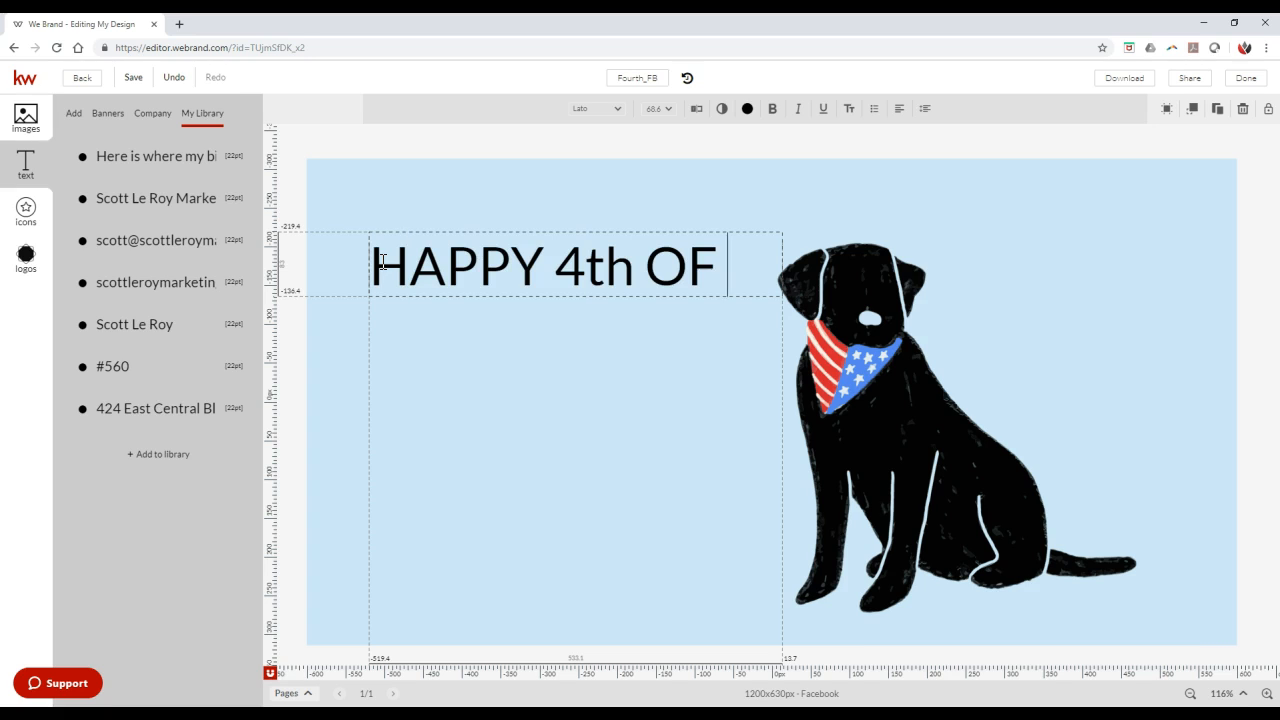
type("JULY")
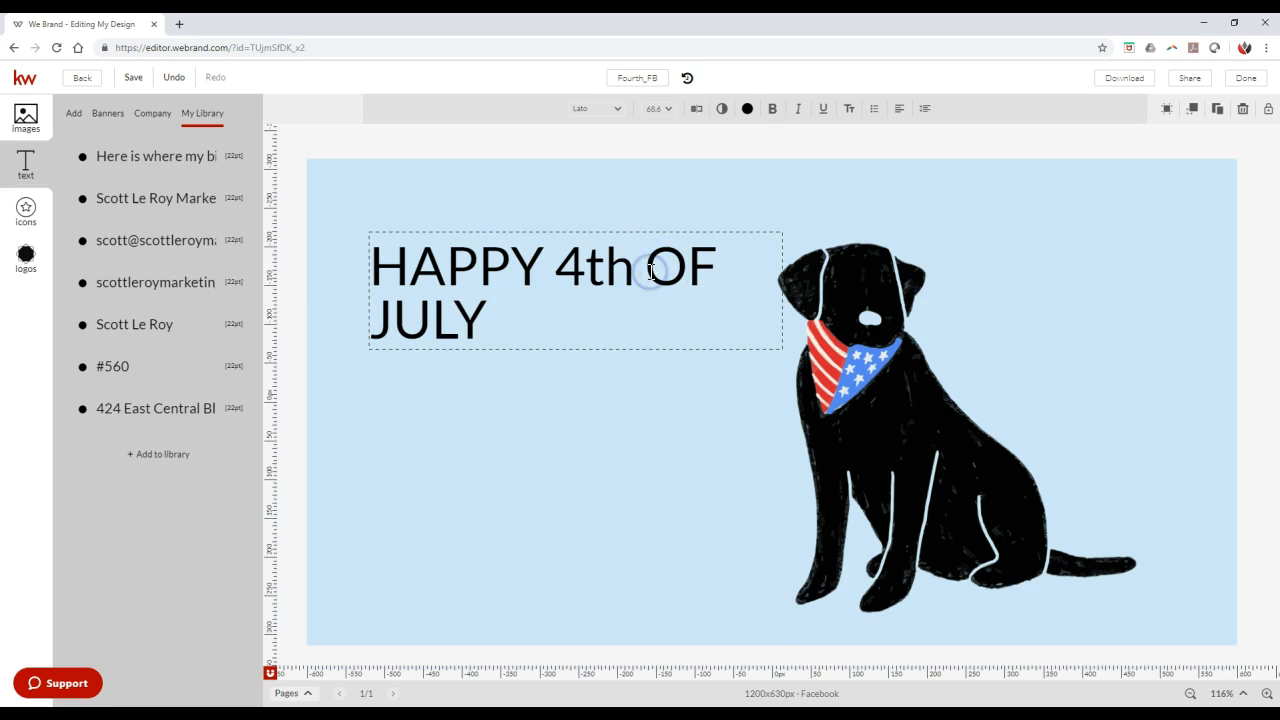
- Break the greeting before "OF" so that "OF JULY" sits on the second line
key("Return")
left_click_drag(452, 320, 370, 262)
left_click(488, 281)
left_click_drag(578, 311, 446, 283)
left_click(602, 311)
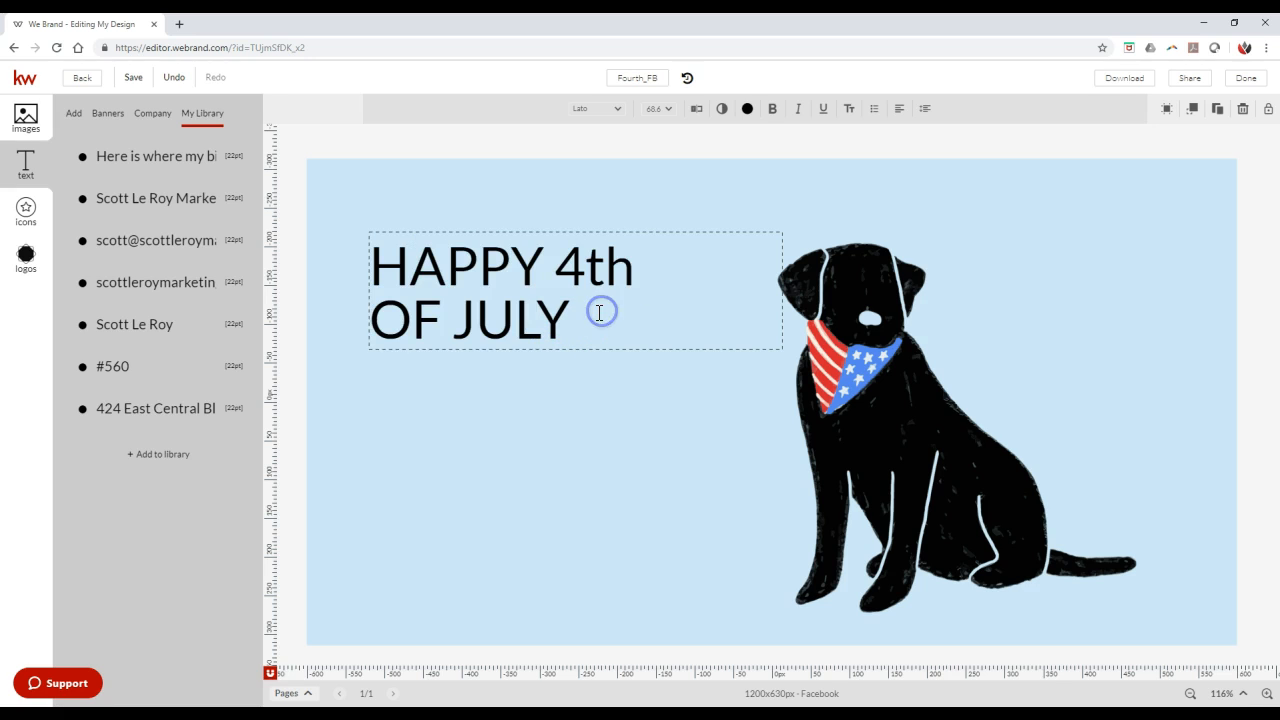
- Center-align both lines of the greeting within their text box
key("ctrl+a")
left_click(905, 110)
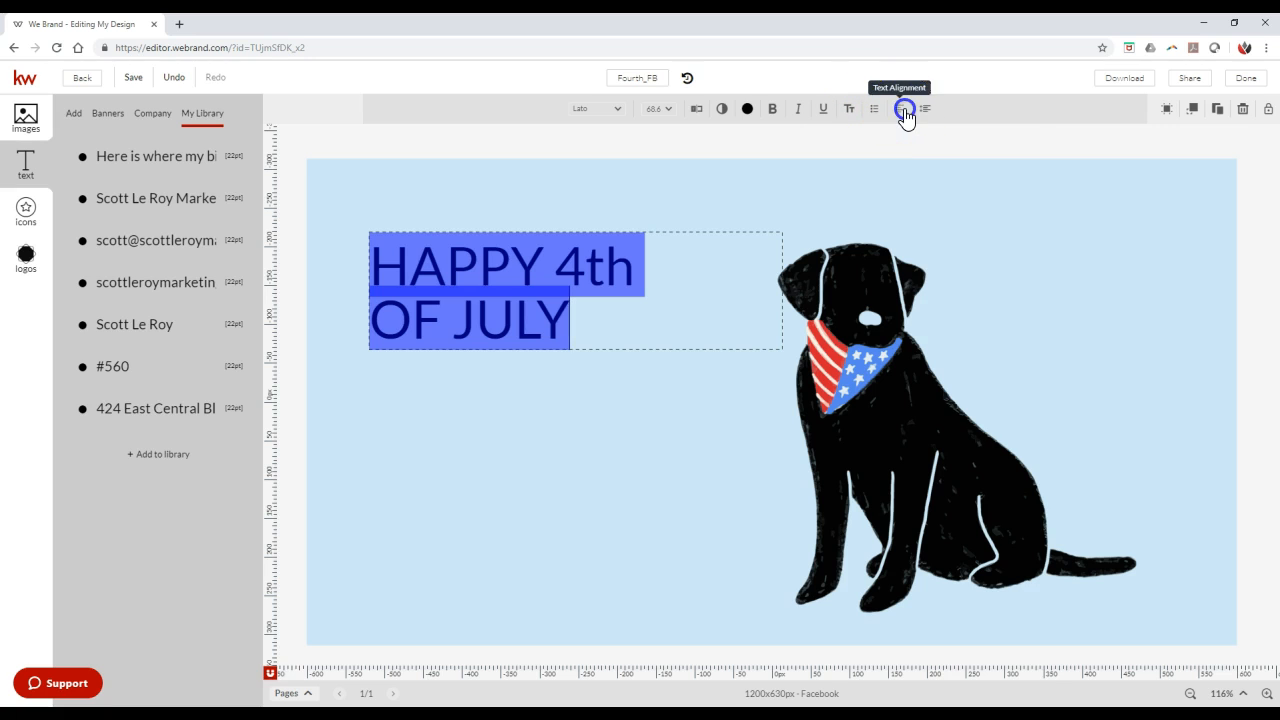
left_click(985, 141)
left_click(768, 318)
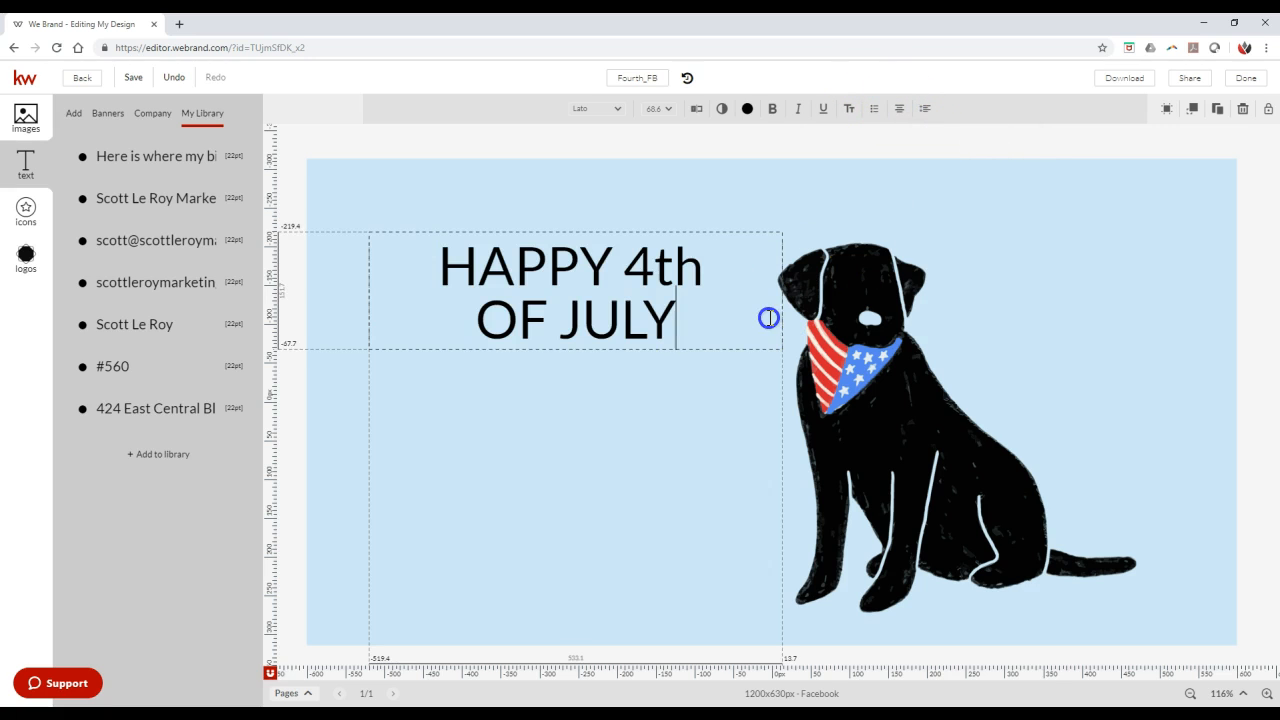
left_click(761, 349)
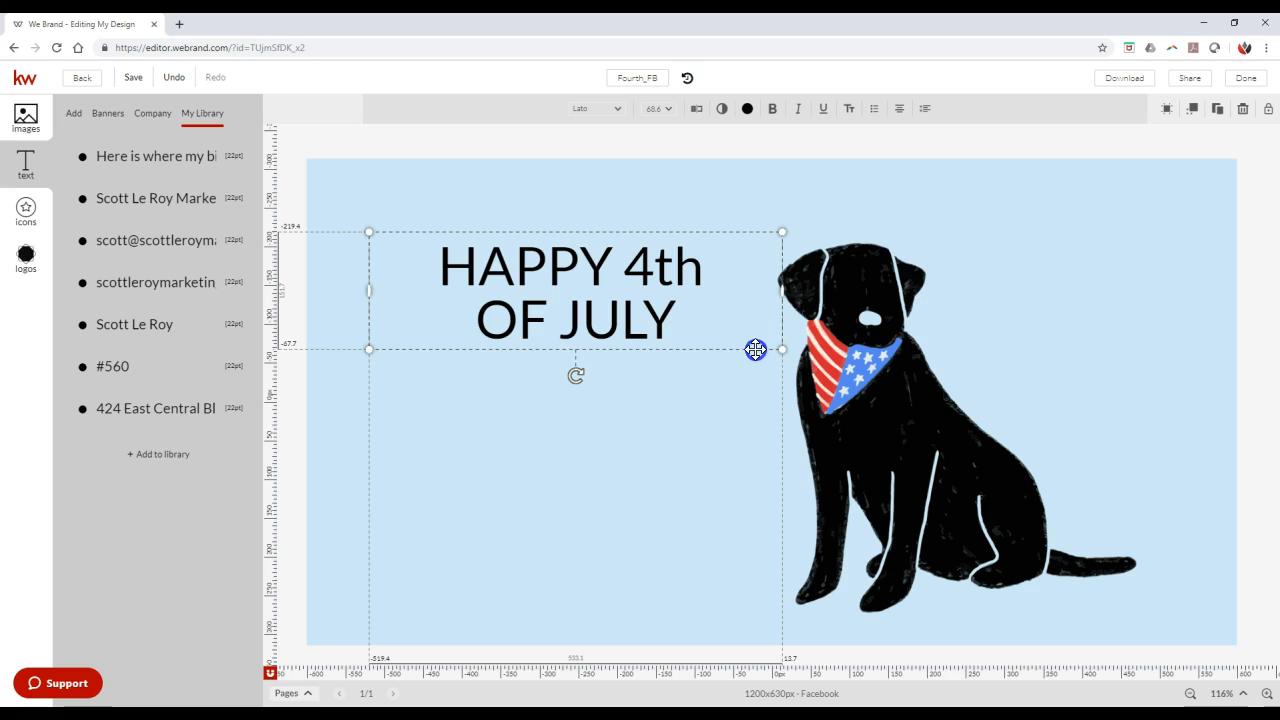
left_click(642, 361)
mouse_move(575, 376)
left_mouse_down()
mouse_move(597, 391)
mouse_move(537, 363)
mouse_move(575, 391)
mouse_move(576, 378)
left_mouse_up()
- Set the font size of the whole greeting to 86 pt
left_click(574, 298)
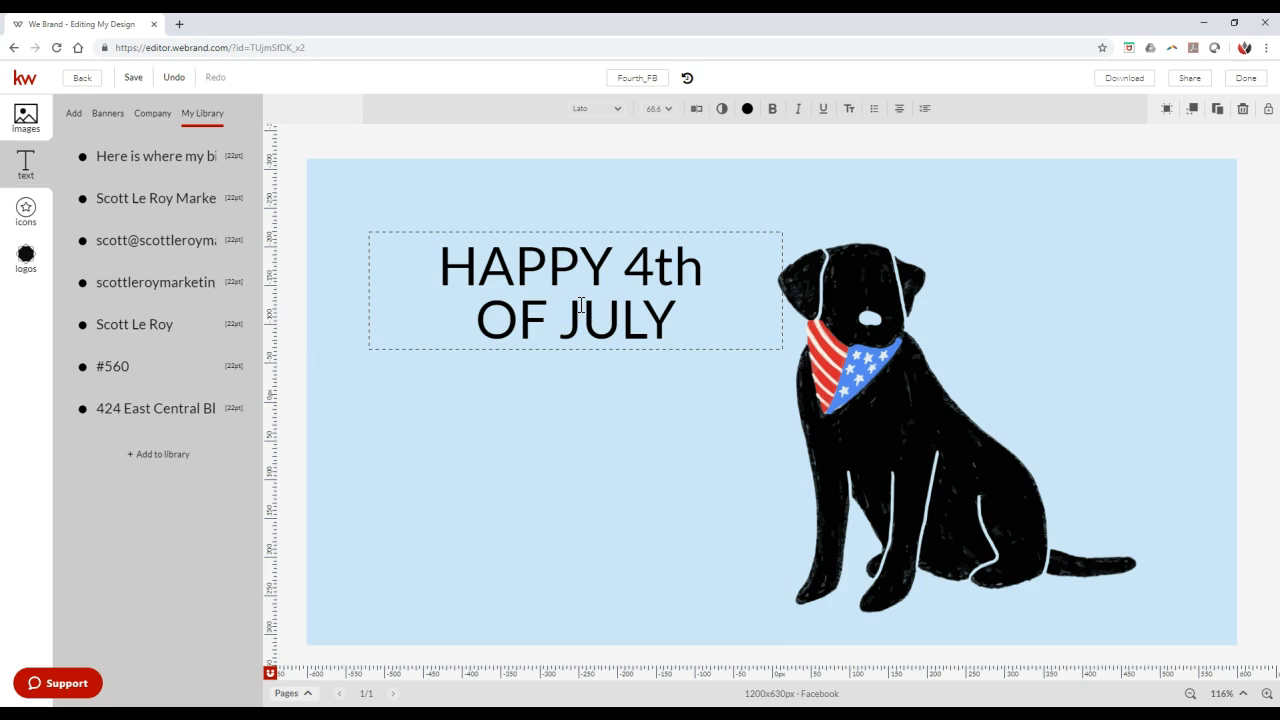
key("ctrl+a")
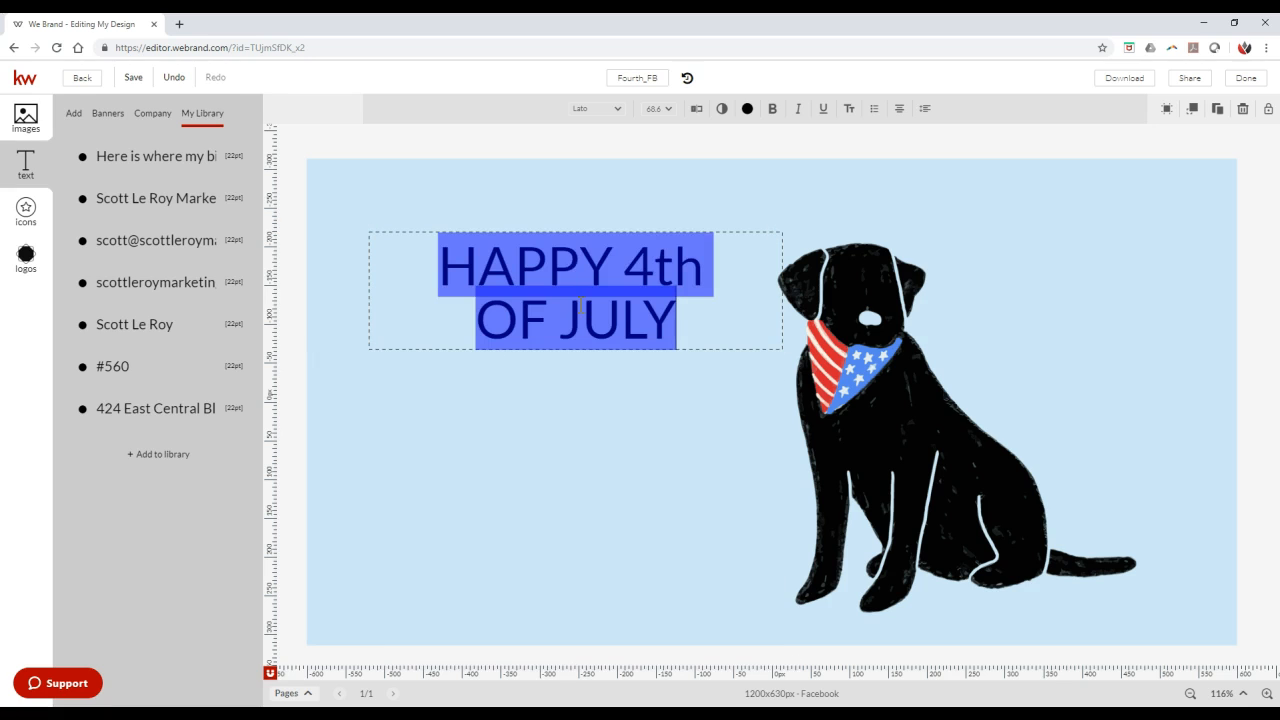
left_click(670, 111)
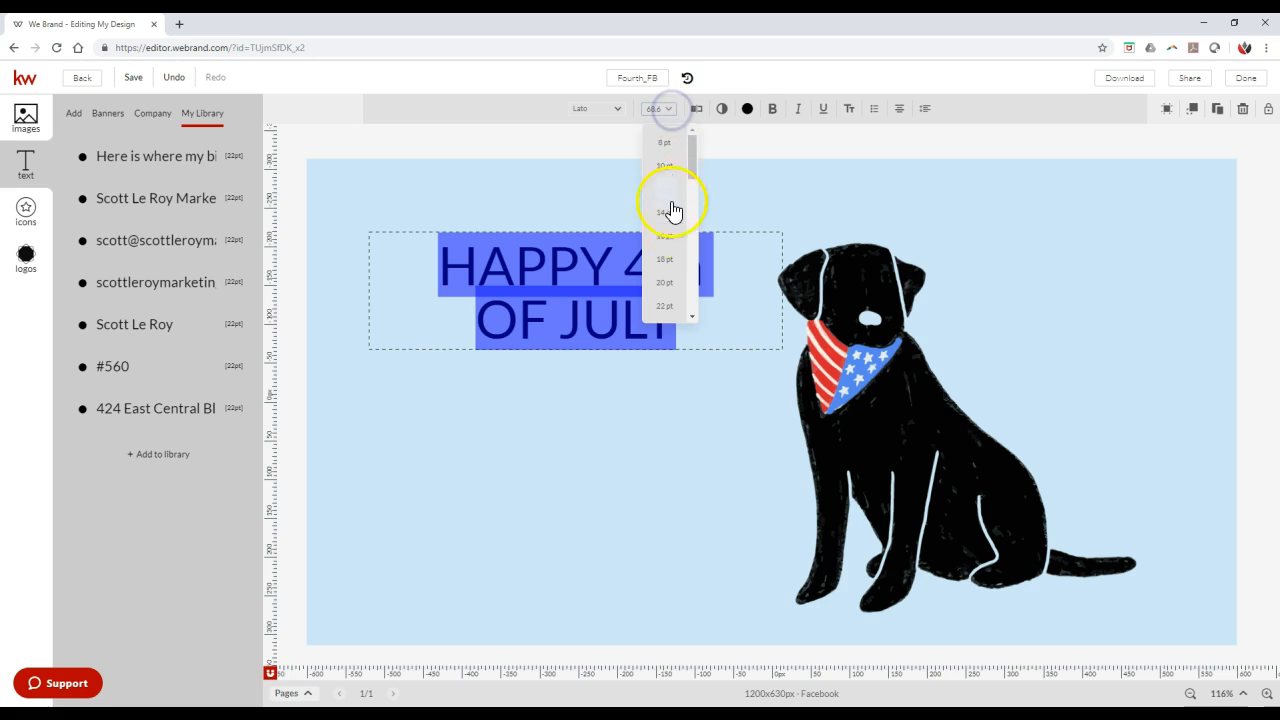
scroll(676, 231, "down", 5)
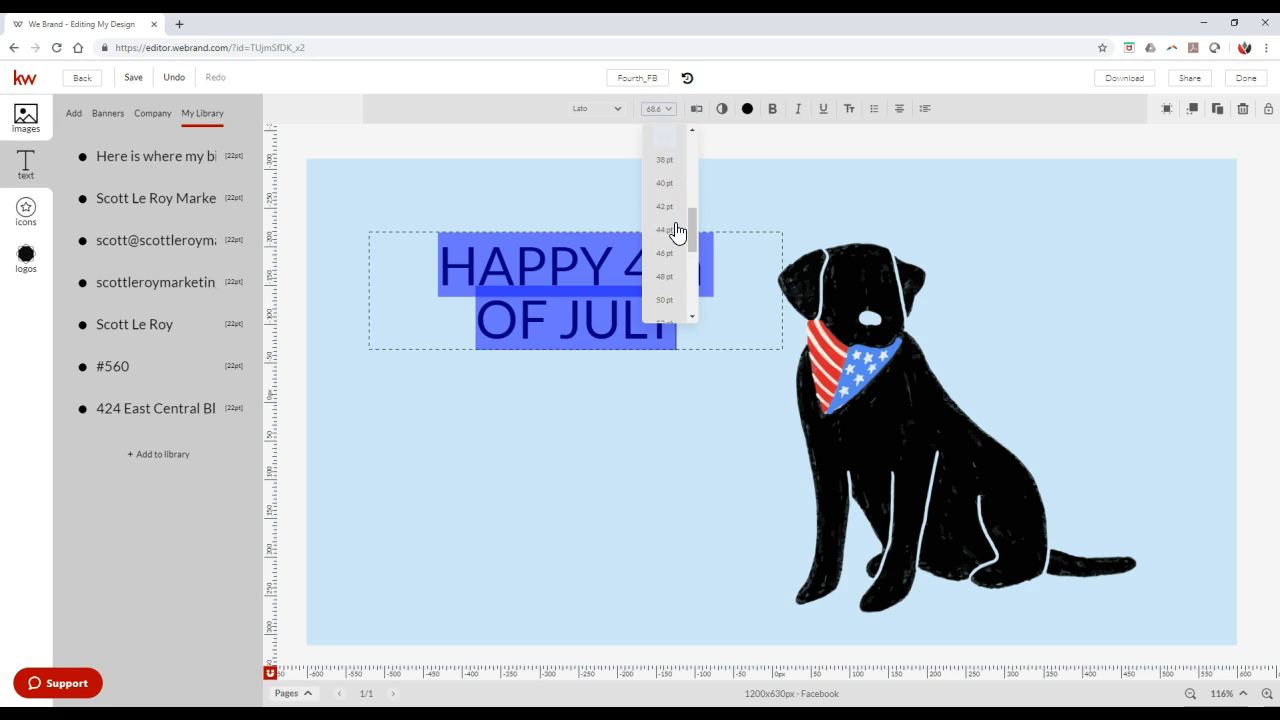
scroll(676, 231, "down", 2)
left_click(676, 237)
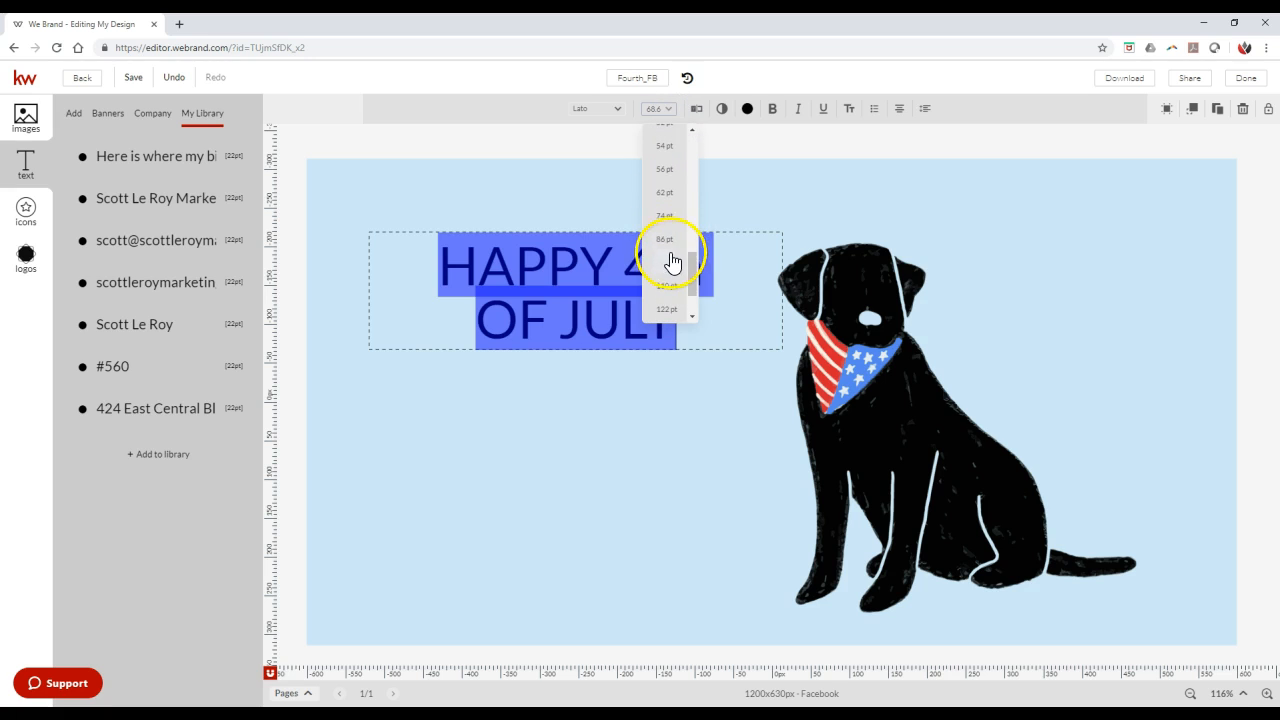
left_click(763, 314)
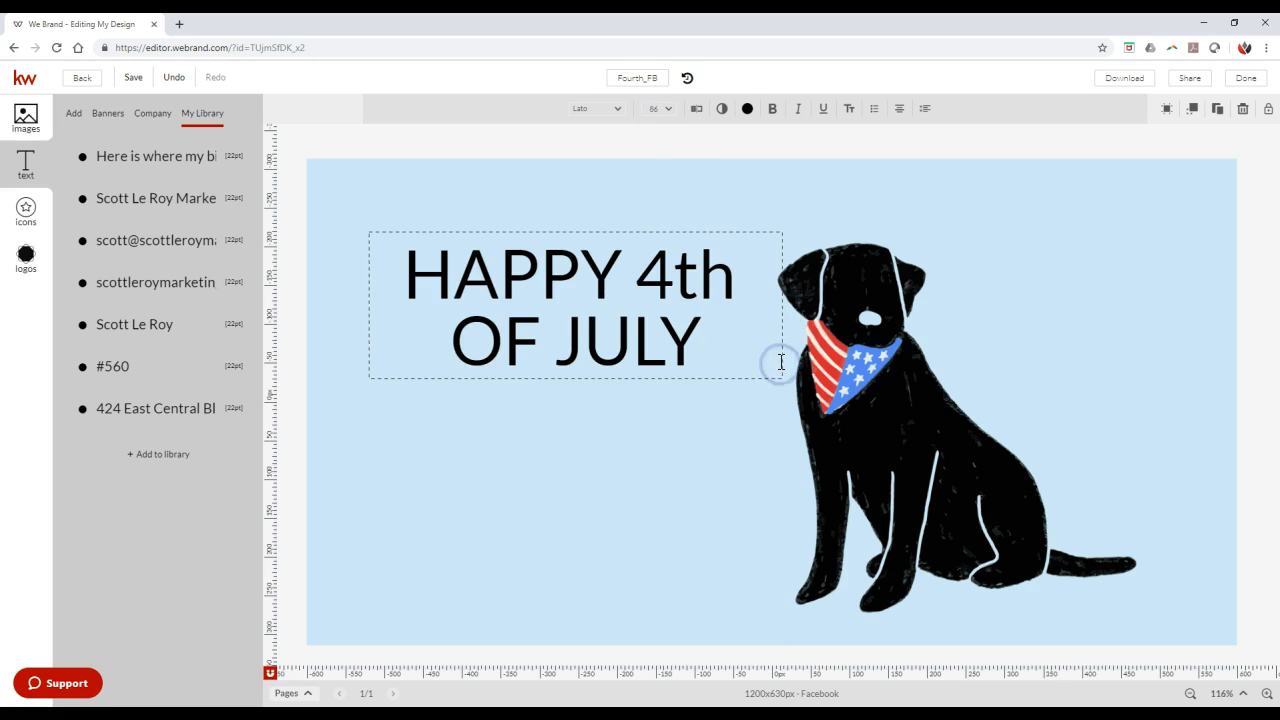
- Scale up the greeting's text box to about 697 px wide, letting it overlap the dog's head
left_click(783, 364)
left_click_drag(783, 235, 909, 220)
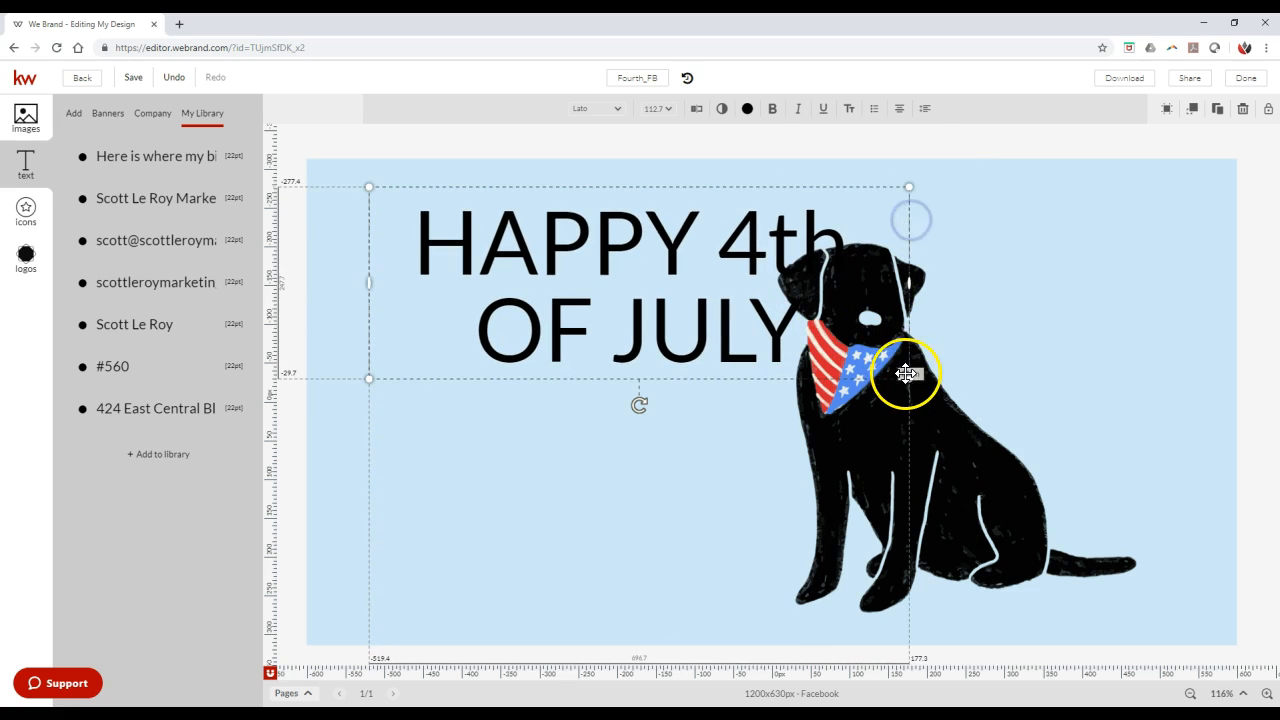
left_click(484, 328)
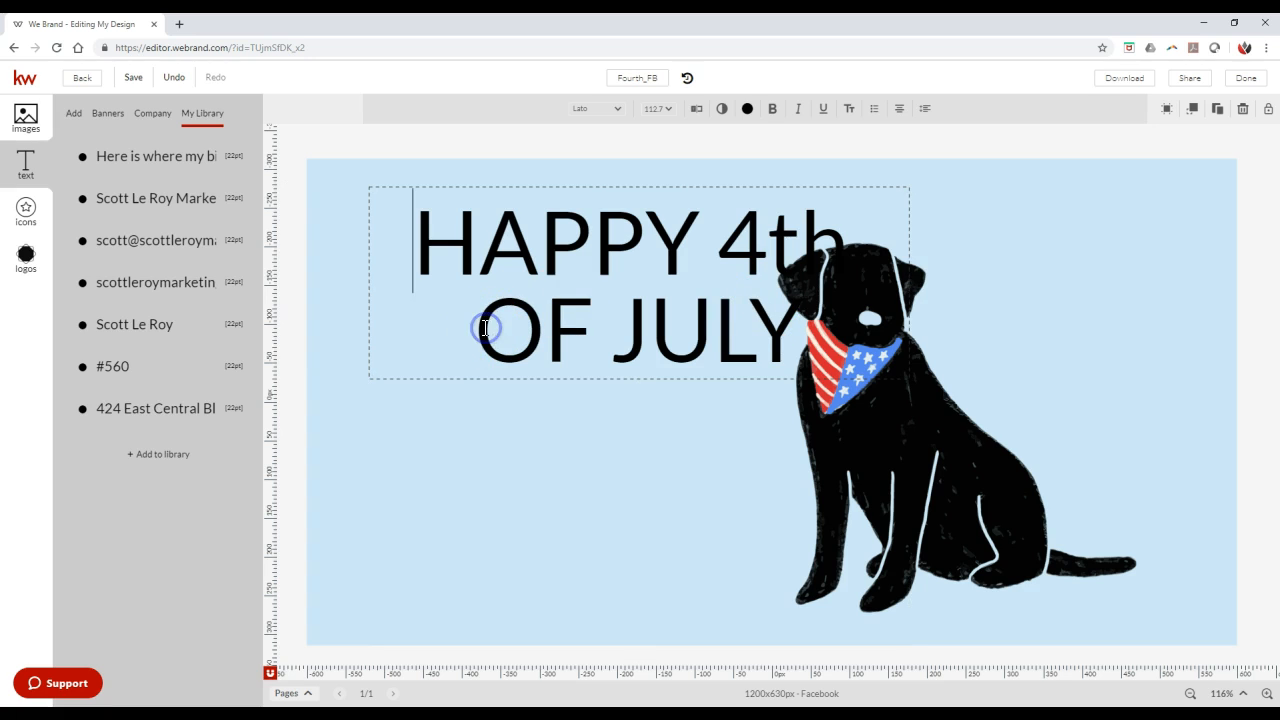
- Scale up the greeting's text box to about 985 px wide
key("BackSpace")
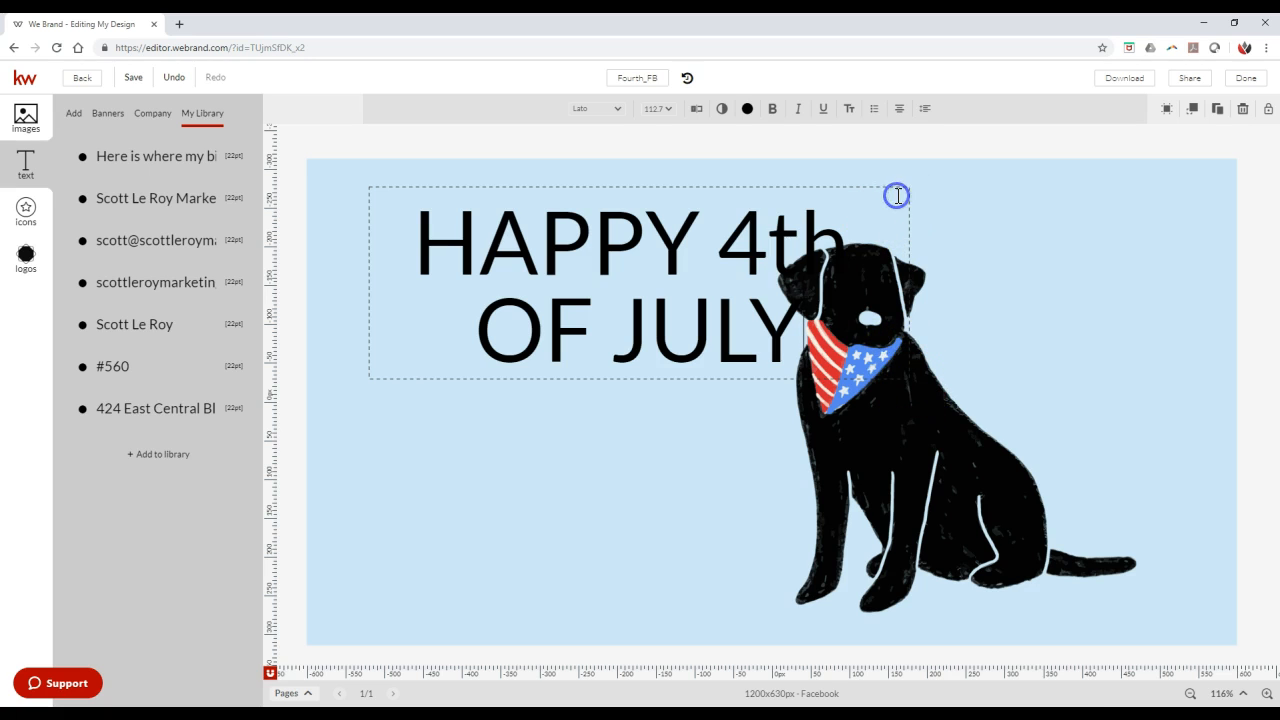
left_click_drag(903, 189, 1131, 214)
left_click(927, 218)
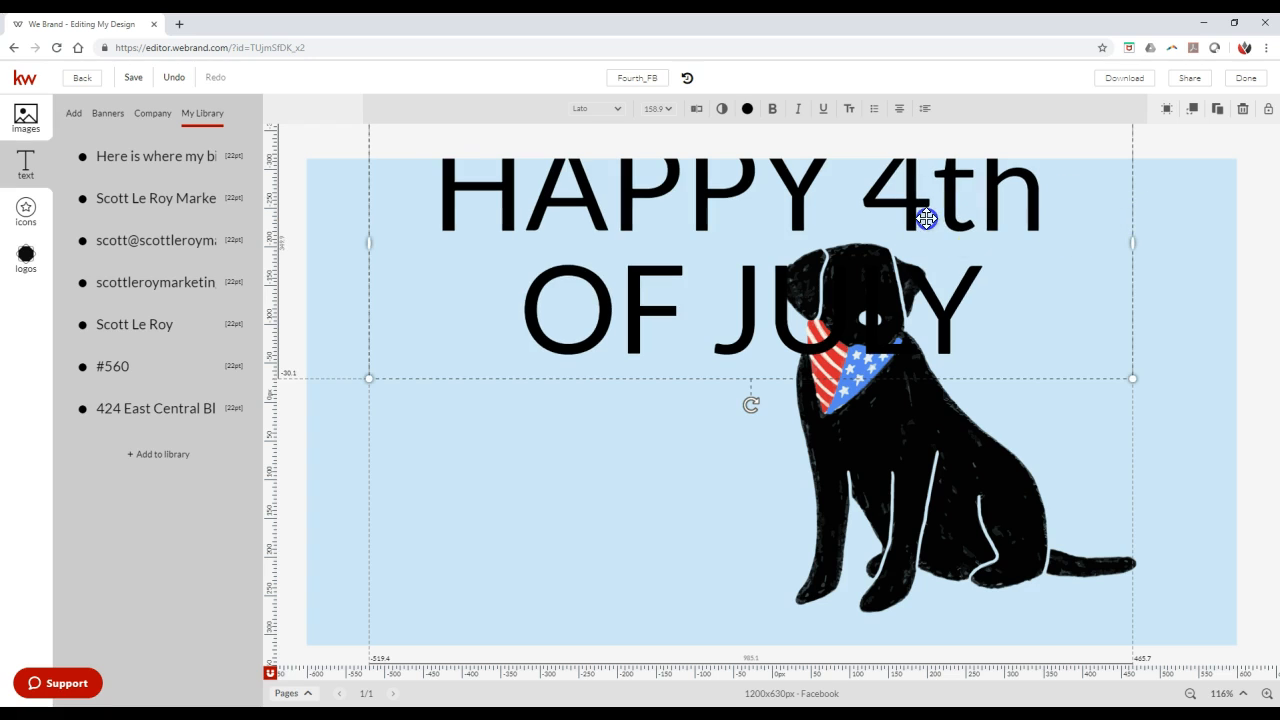
- Try setting the font size of the whole greeting to 38 pt
left_click(984, 285)
key("ctrl+a")
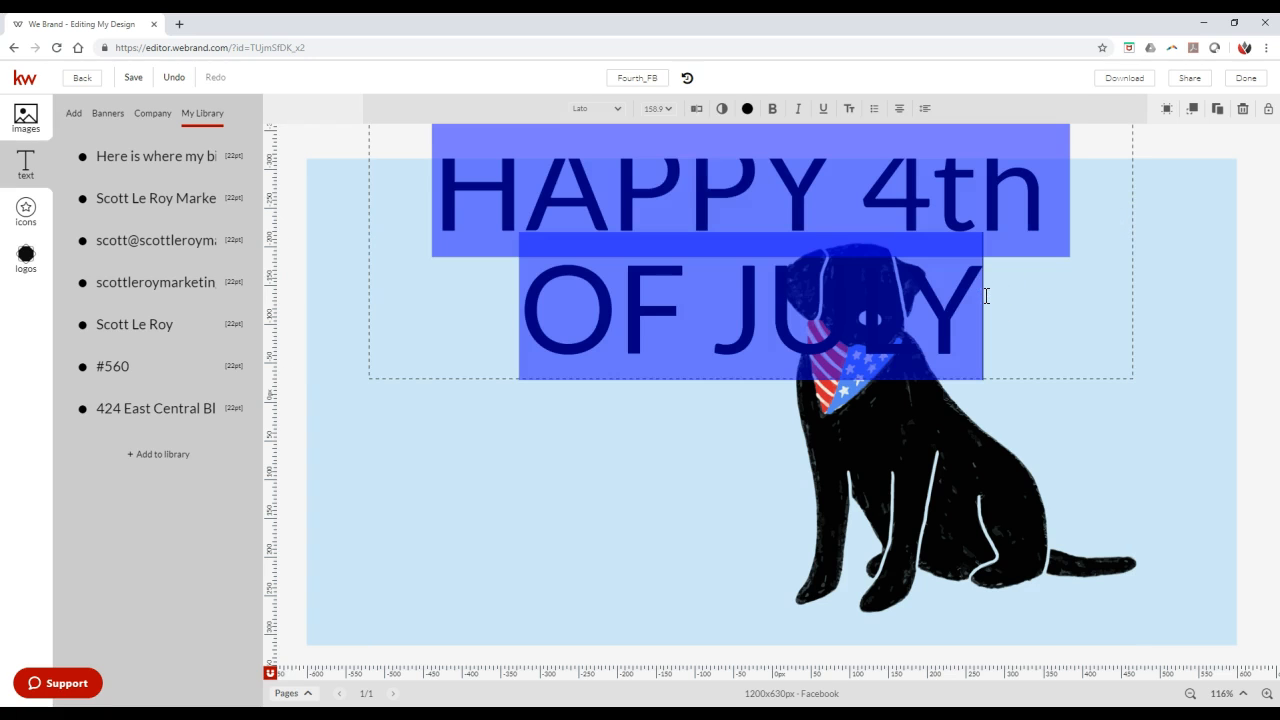
left_click(662, 108)
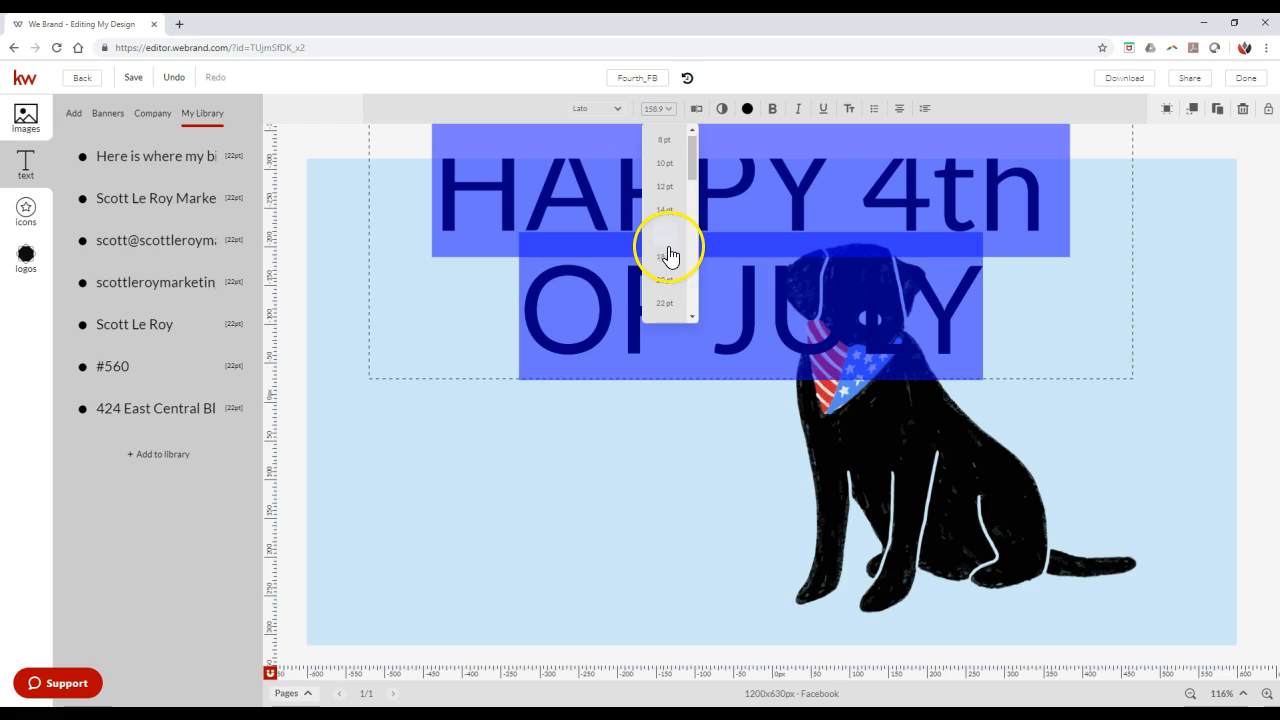
scroll(669, 279, "down", 3)
left_click(669, 292)
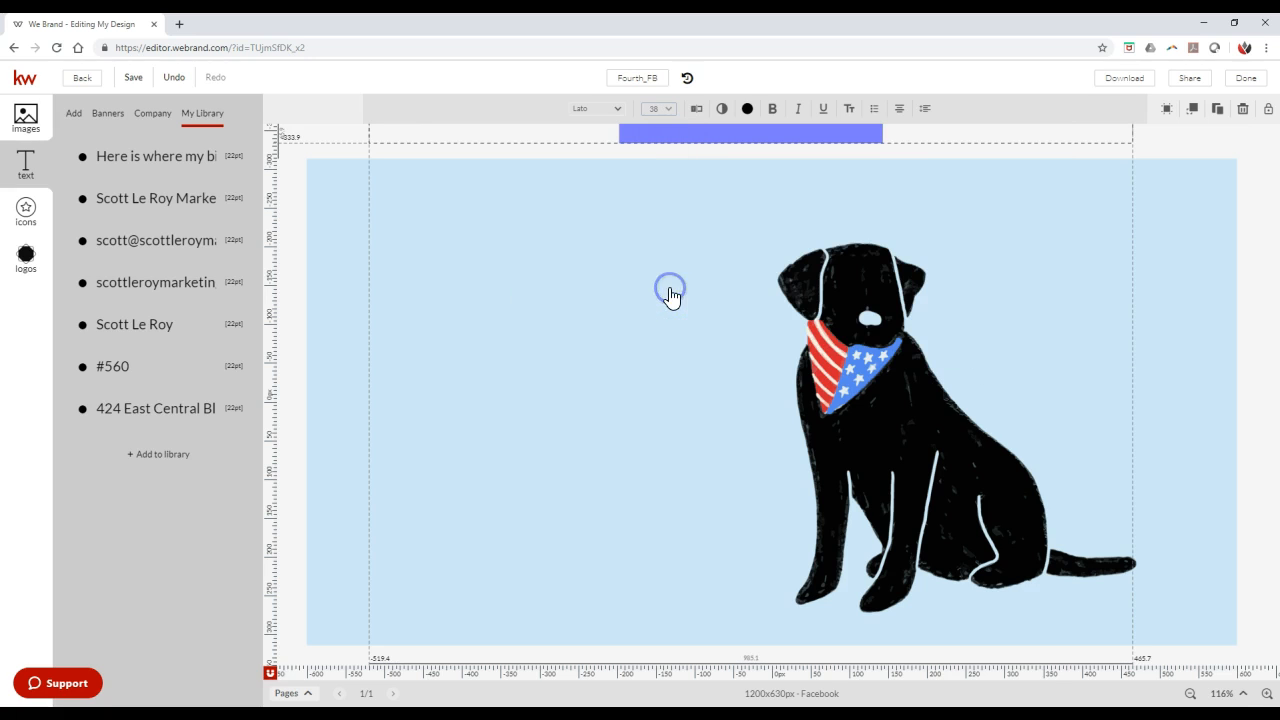
left_click(1058, 141)
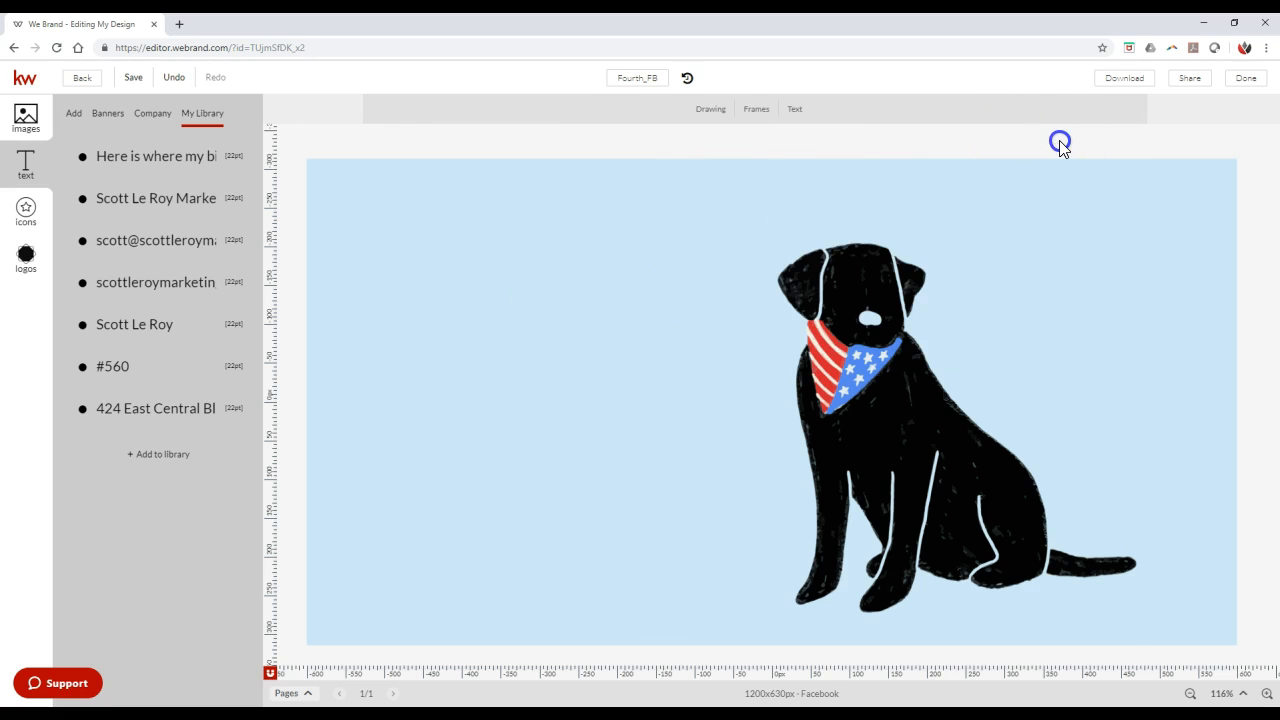
- Check the design's previous versions, and undo the greeting's last font size change
left_click(687, 78)
left_click(316, 232)
left_click(172, 78)
left_click(703, 212)
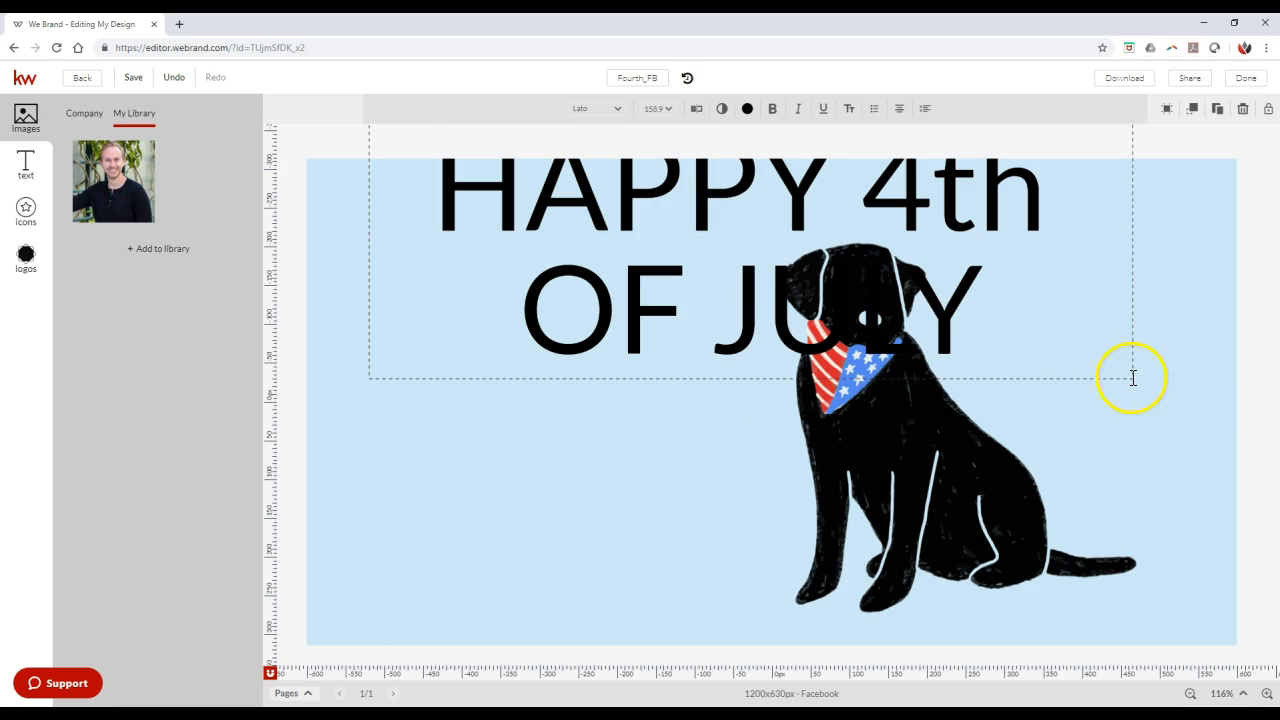
- Set the whole greeting's font size to 54 pt and place it between the dog's head and the canvas's upper edge
left_click(1133, 384)
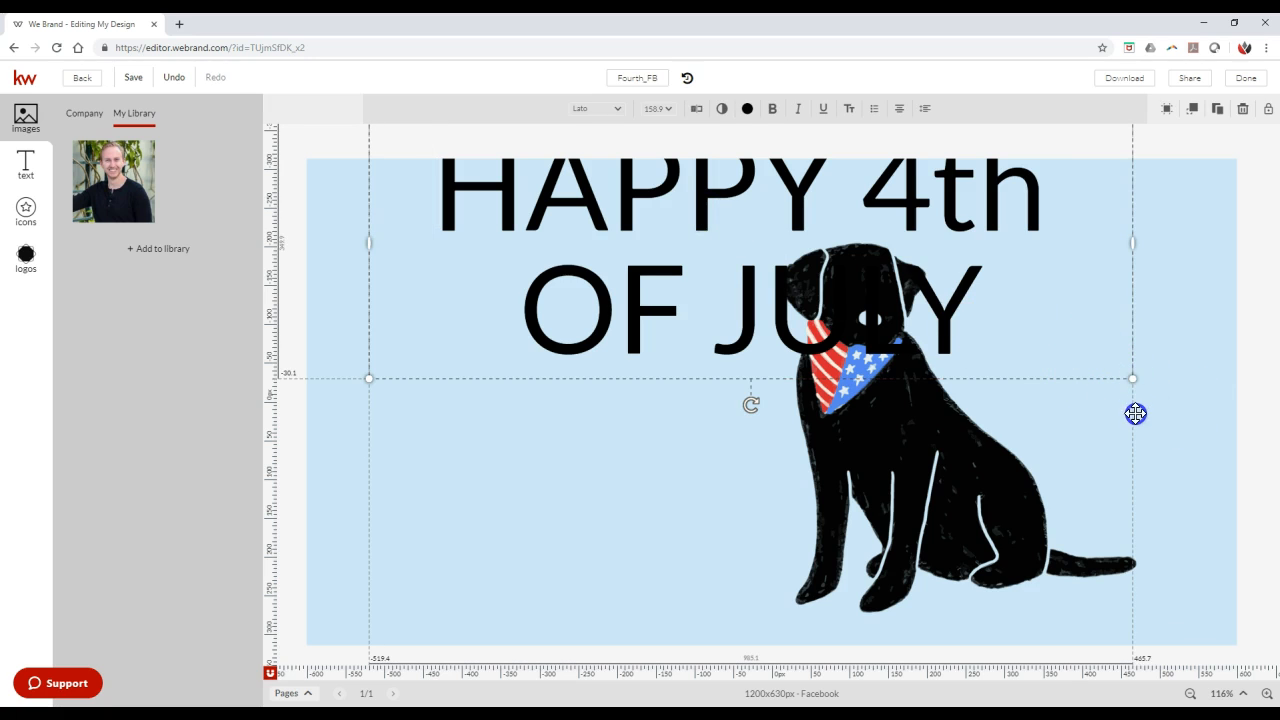
left_click_drag(1133, 365, 1134, 454)
left_click(1040, 376)
key("ctrl+a")
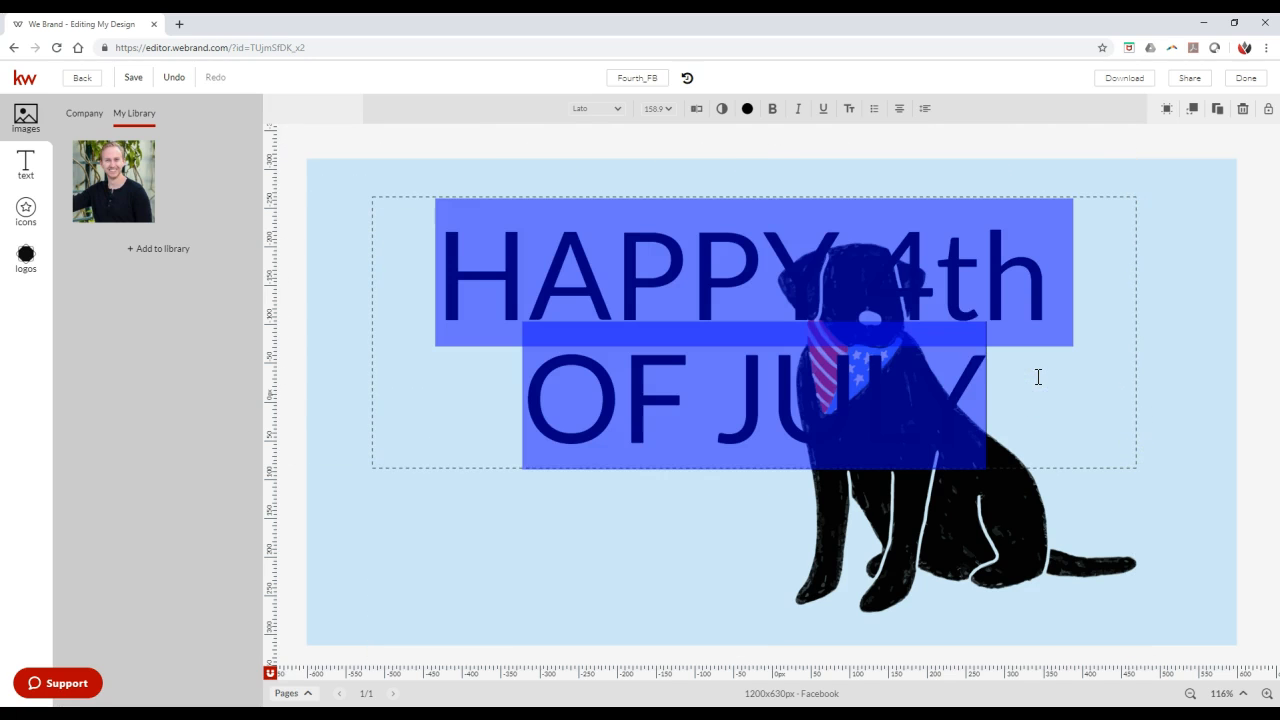
left_click(670, 109)
scroll(675, 250, "down", 3)
scroll(672, 290, "down", 2)
left_click(666, 286)
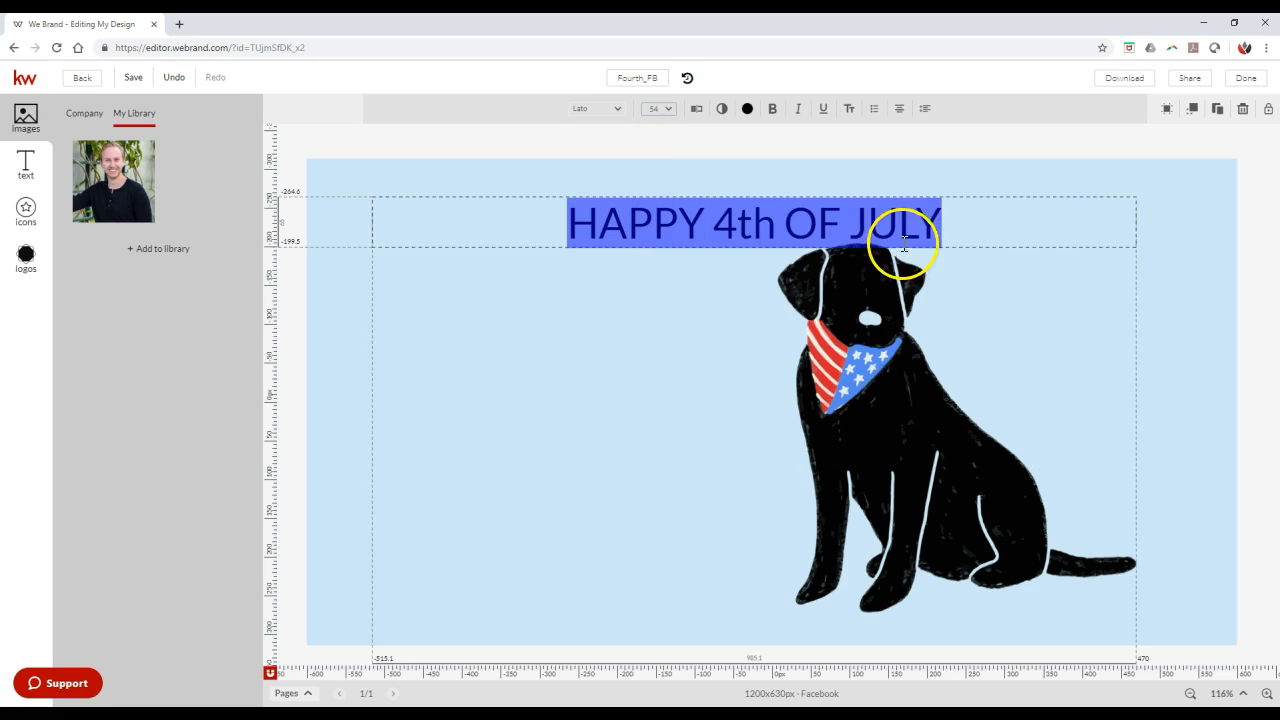
left_click(907, 195)
left_click_drag(908, 184, 906, 166)
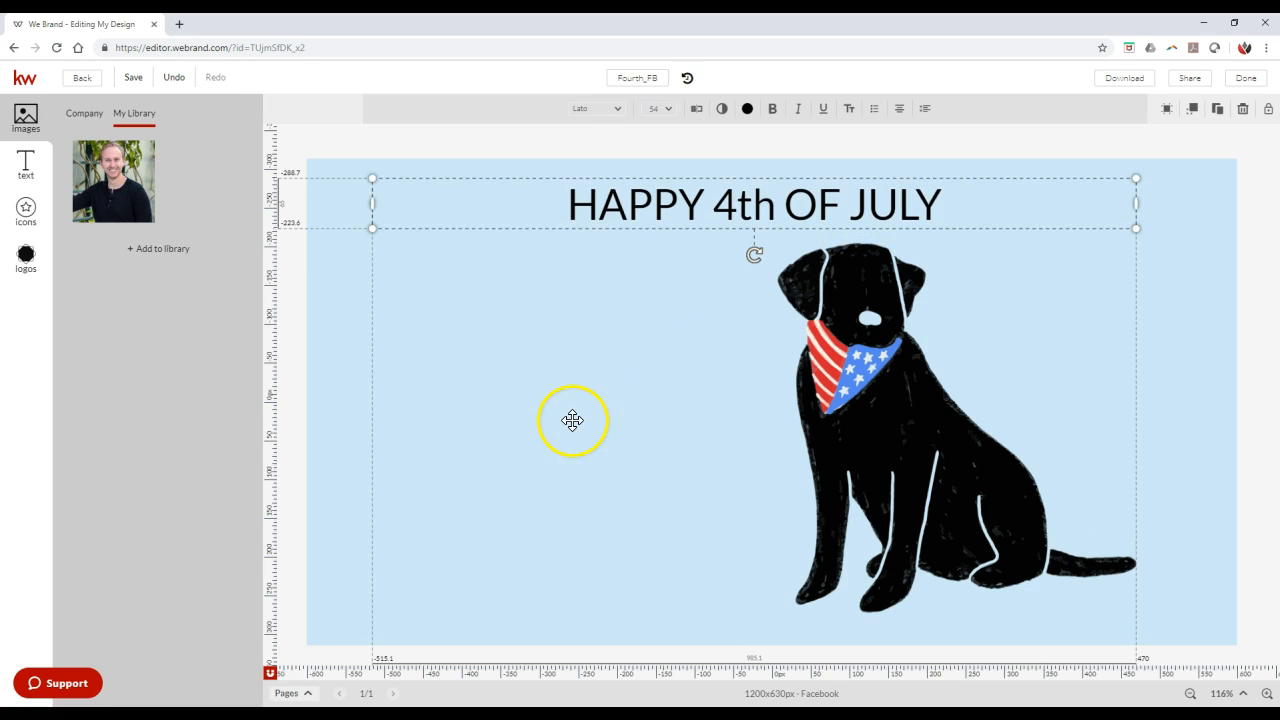
- Place the agent photo from the image library in the canvas's lower-left corner, scaled down to about 126 px square
mouse_move(126, 149)
left_click_drag(128, 175, 137, 205)
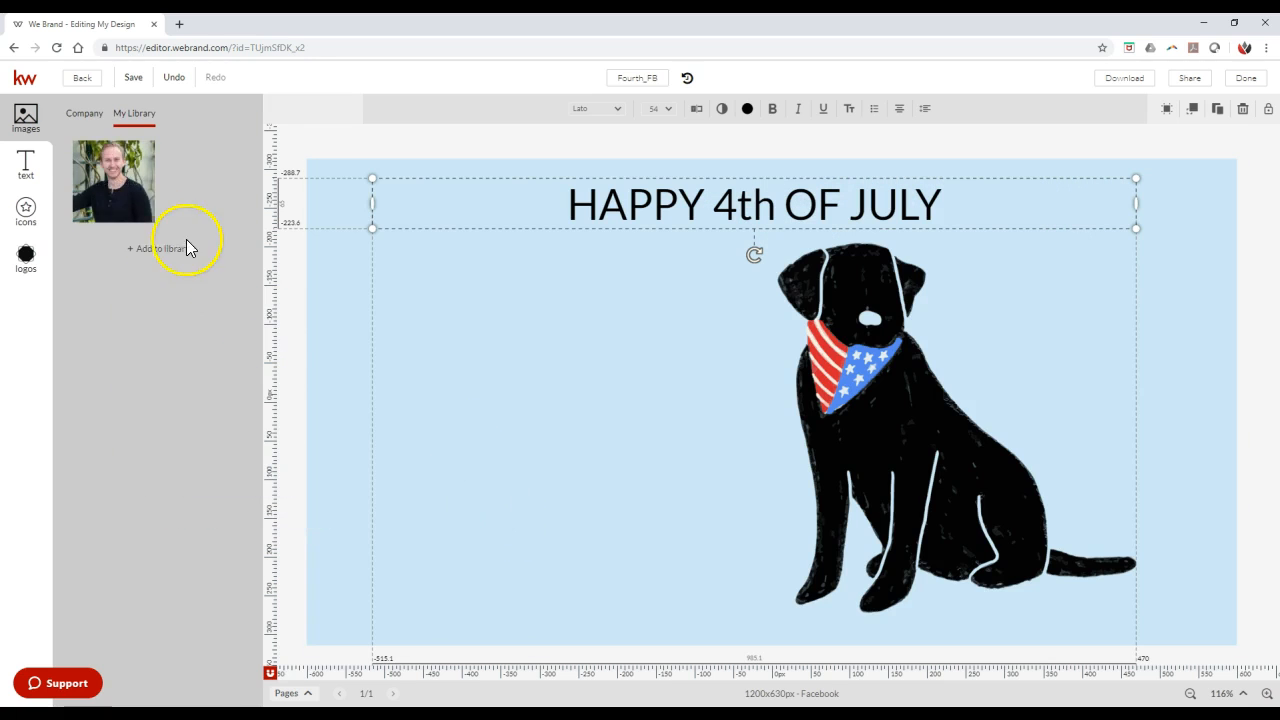
left_click(85, 160)
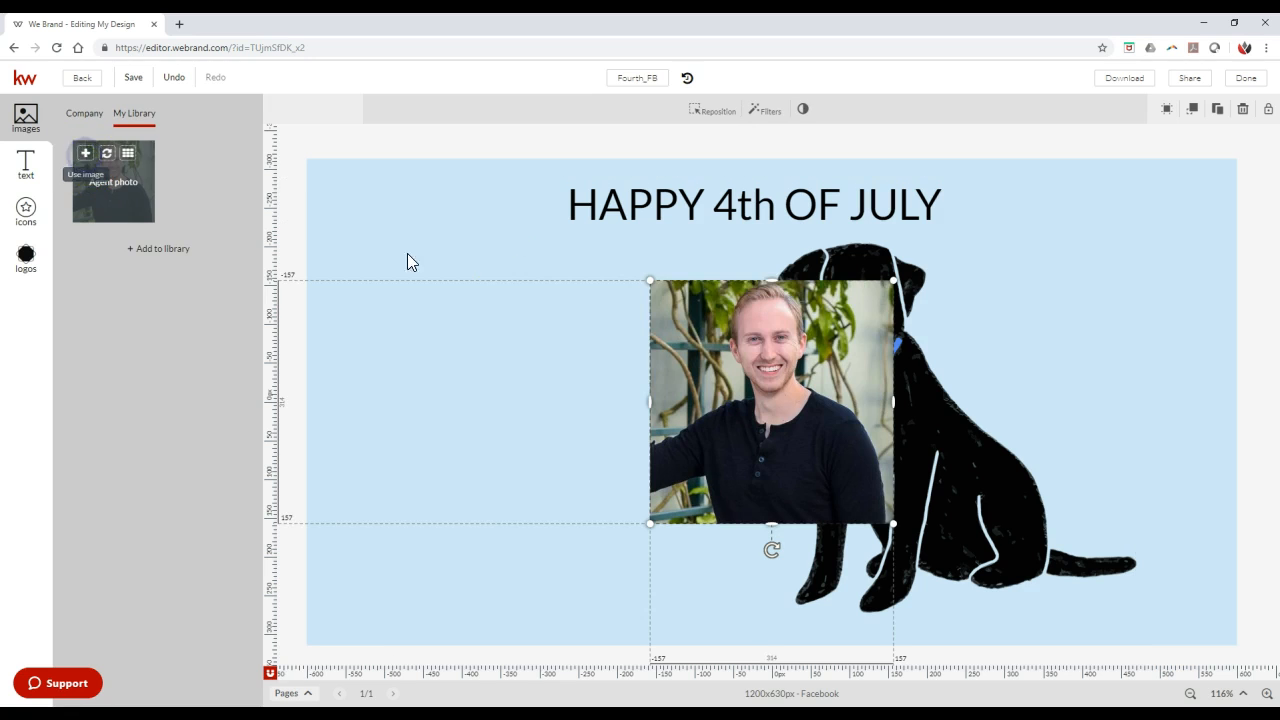
left_click_drag(898, 283, 748, 372)
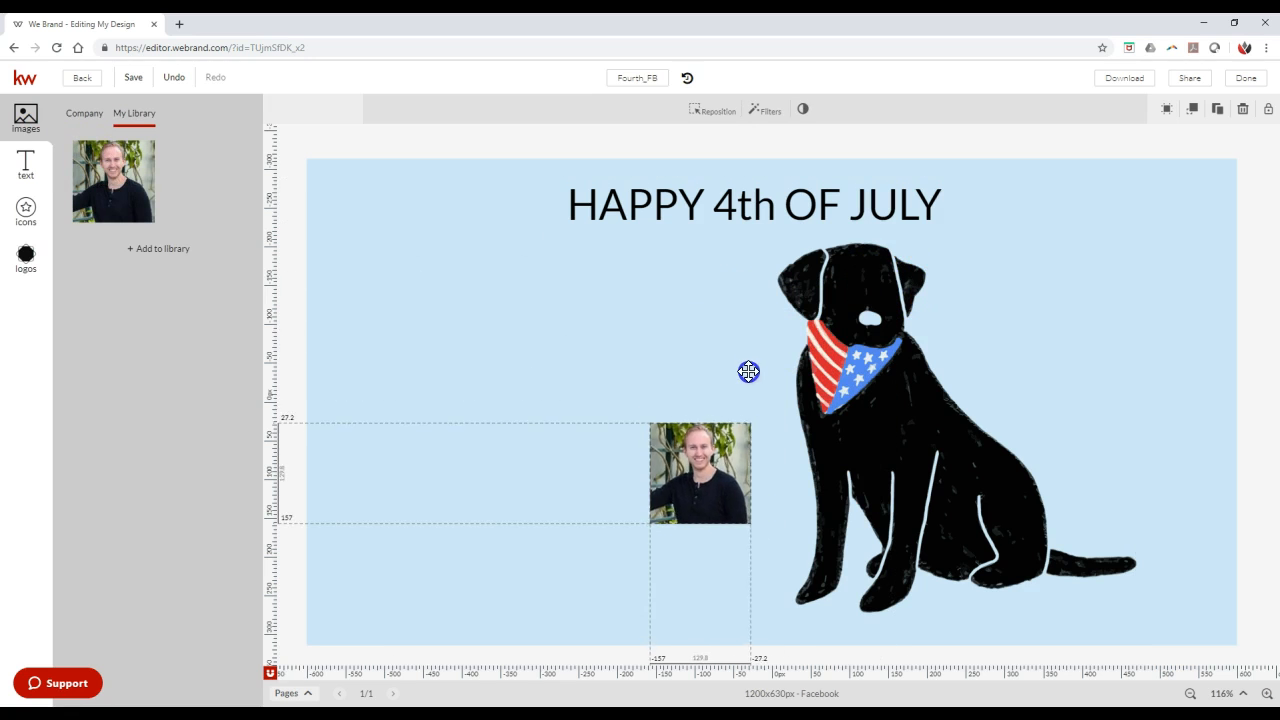
left_click_drag(709, 486, 368, 594)
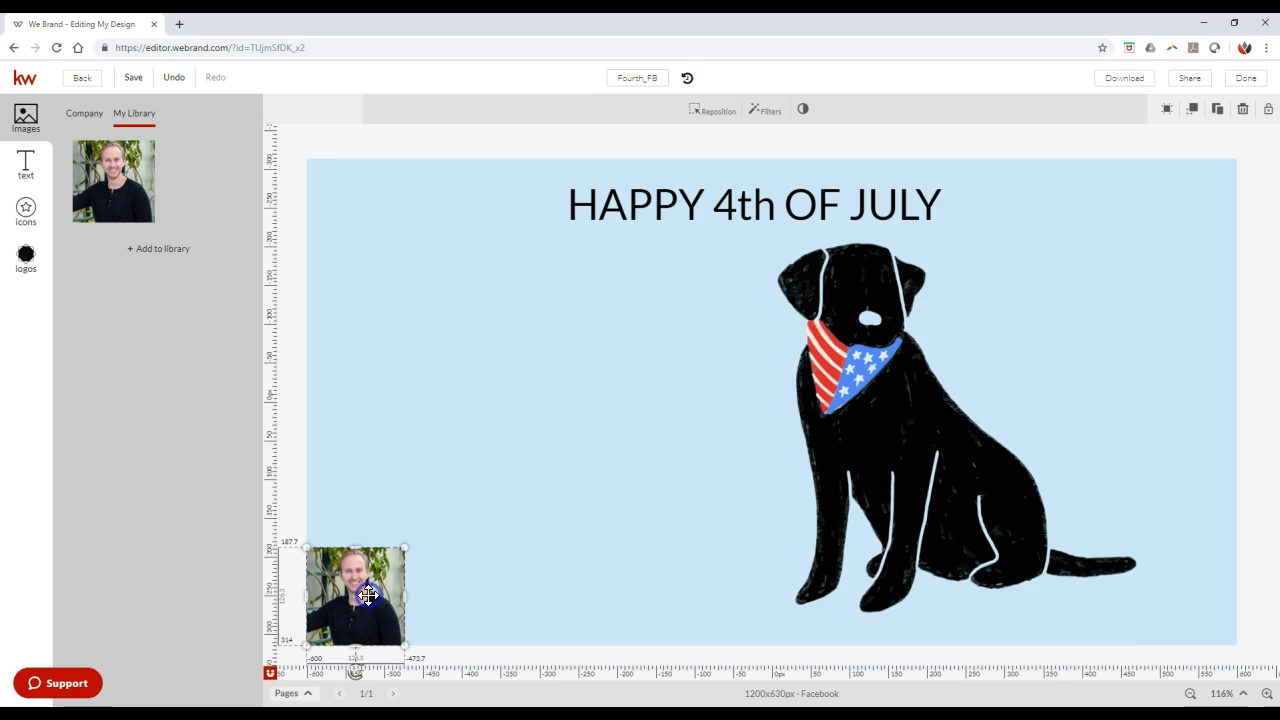
- Browse the saved texts, company texts and banner designs available for the post
left_click(25, 163)
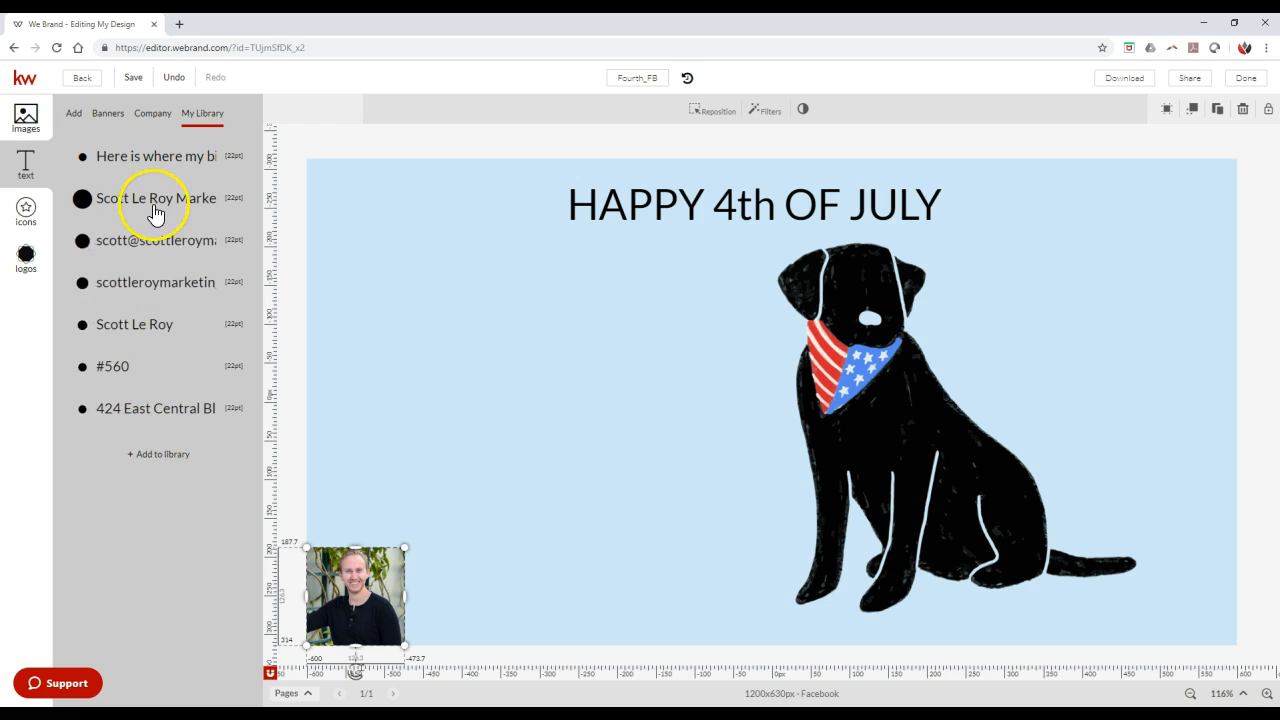
left_click(150, 118)
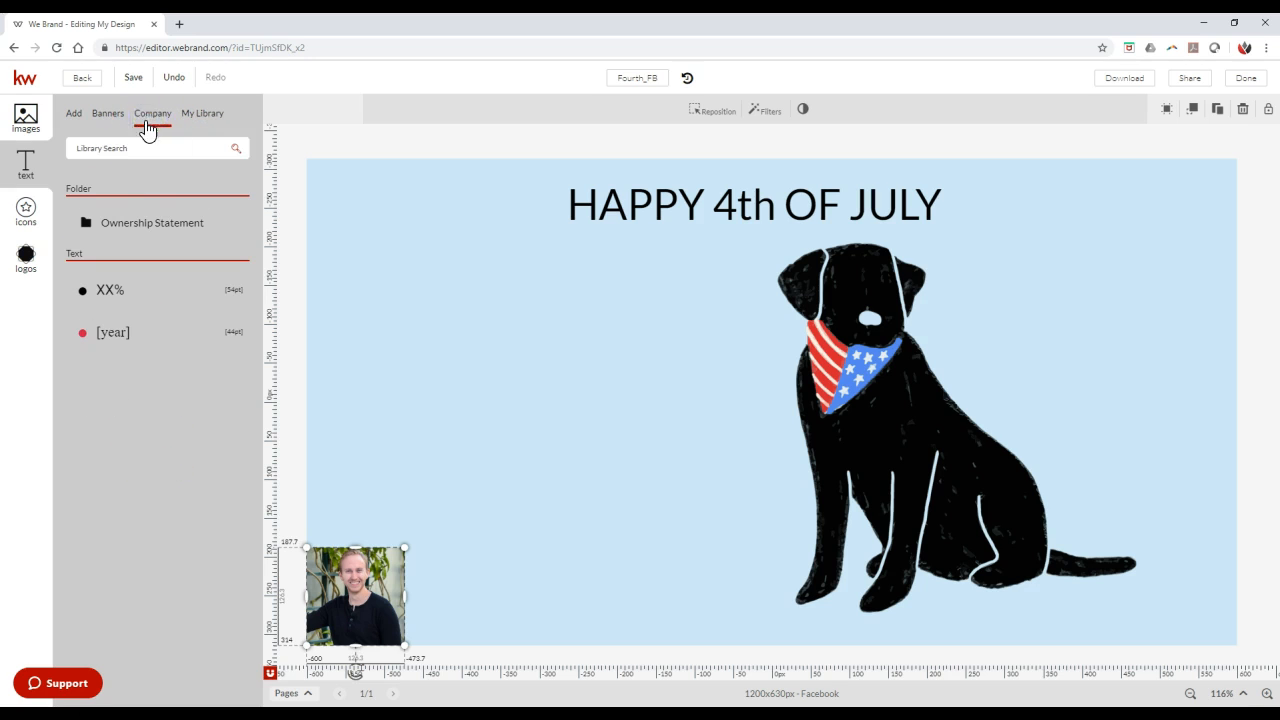
left_click(106, 116)
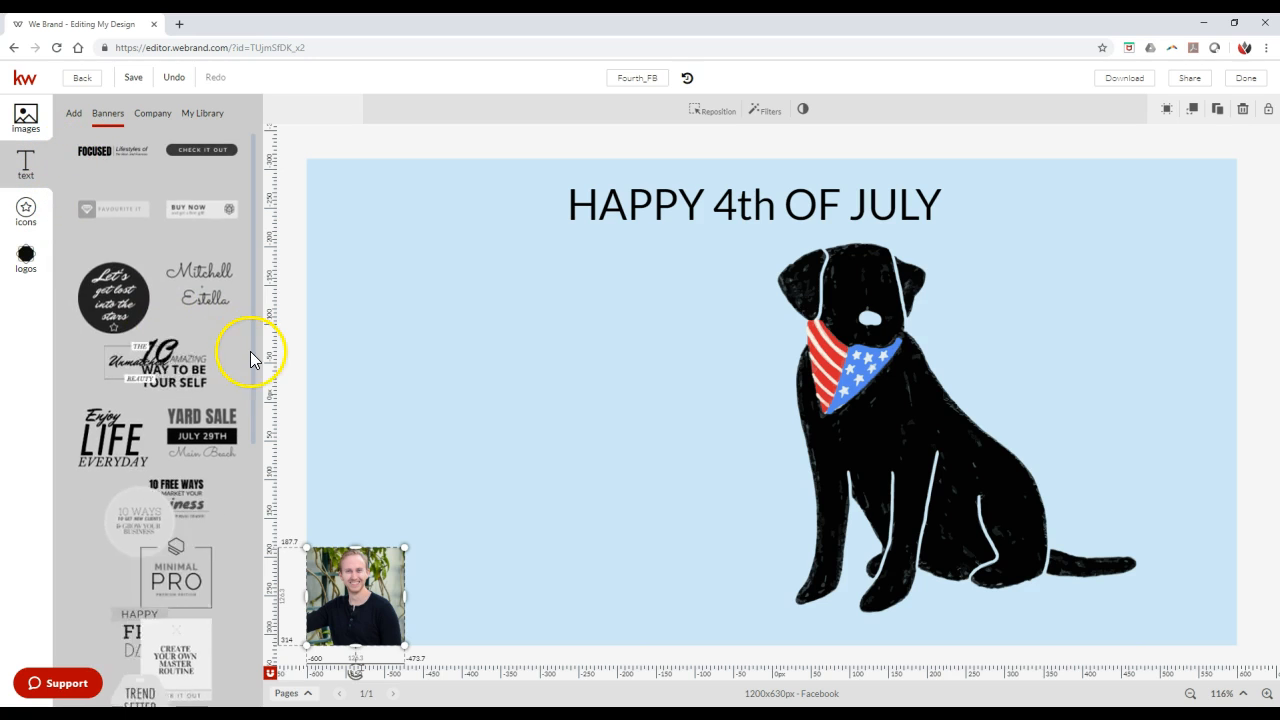
scroll(226, 425, "down", 3)
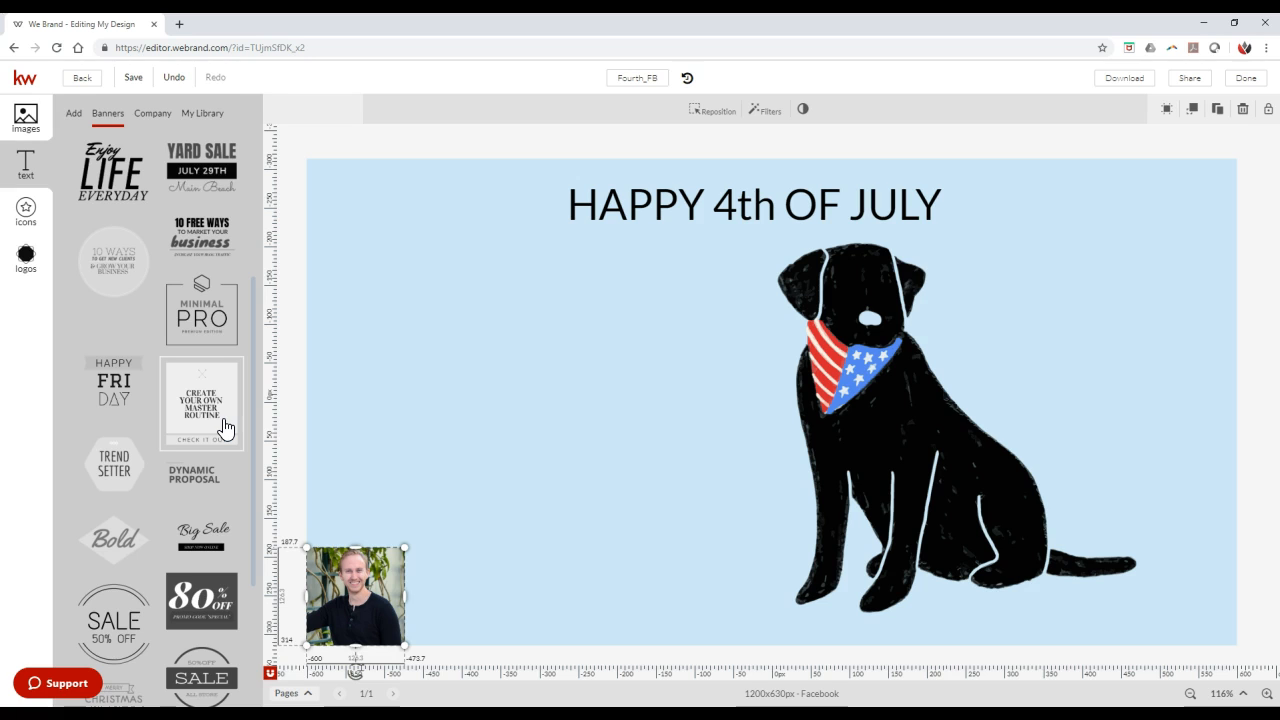
- Delete the agent photo from the canvas's lower-left corner
key("Delete")
left_click(374, 566)
key("Delete")
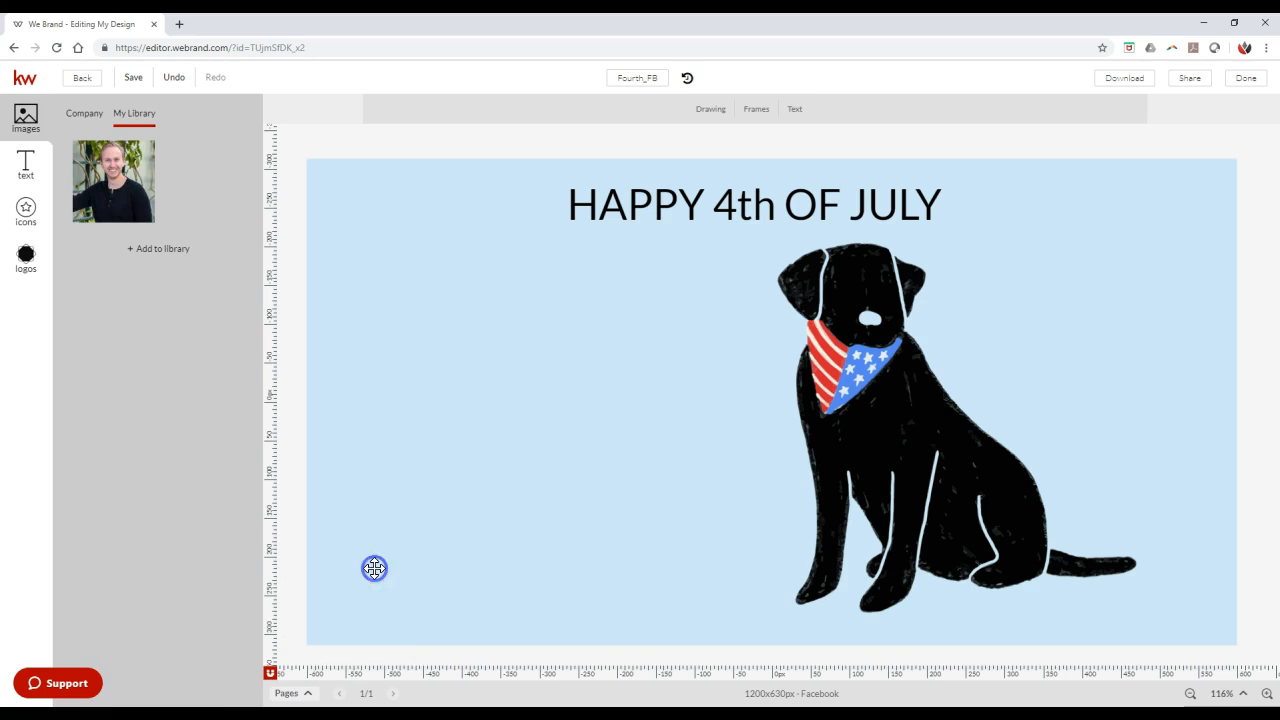
left_click(665, 208)
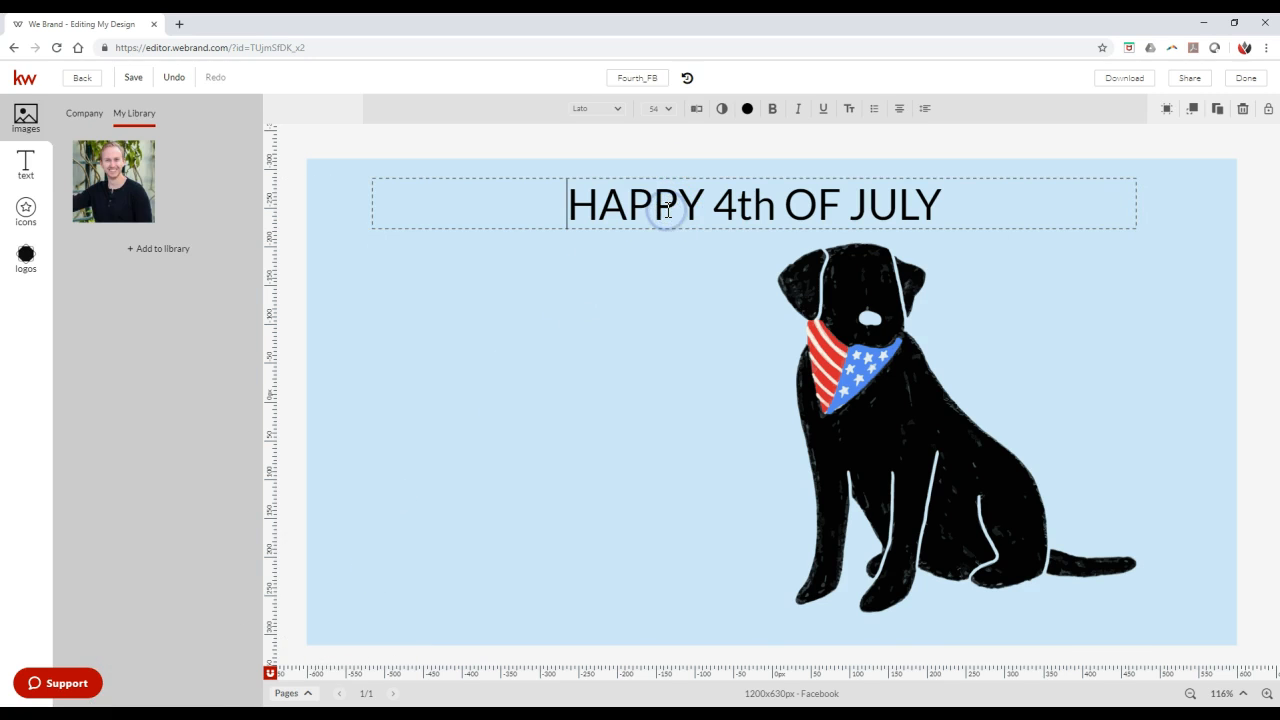
key("ctrl+s")
left_click(855, 22)
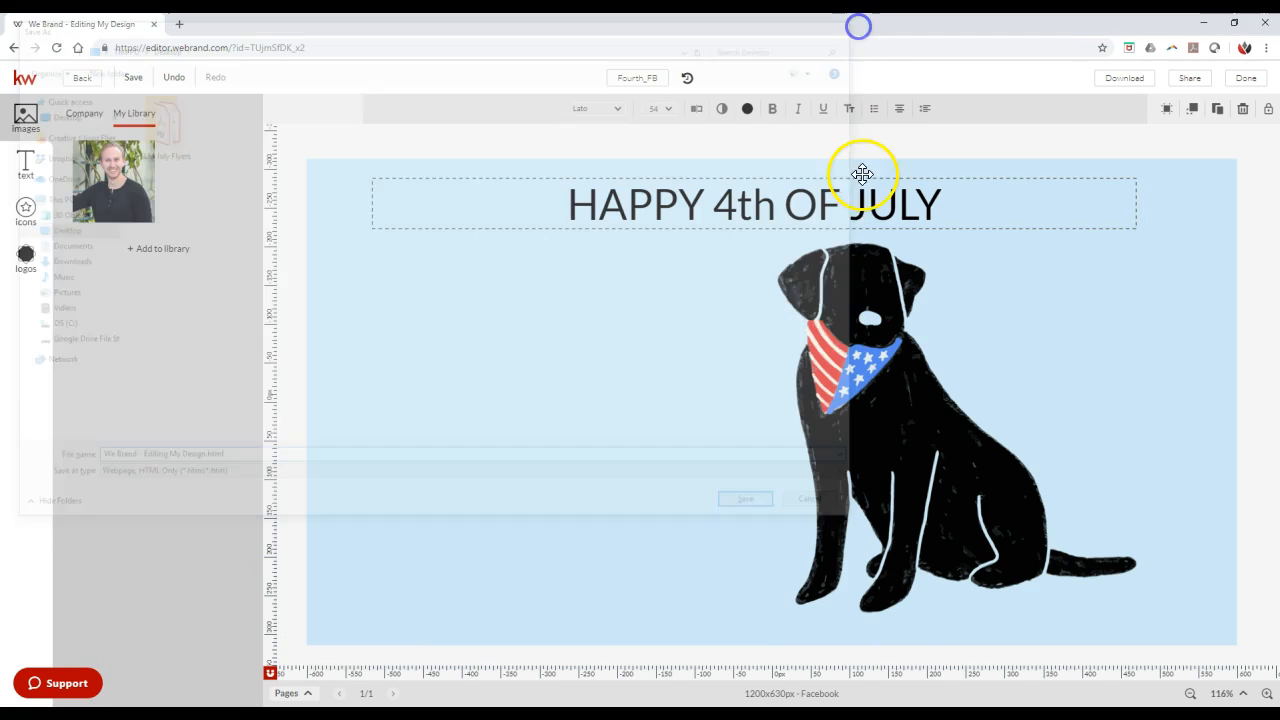
- Change the fill color of the whole greeting to white and make it bold
triple_click(866, 200)
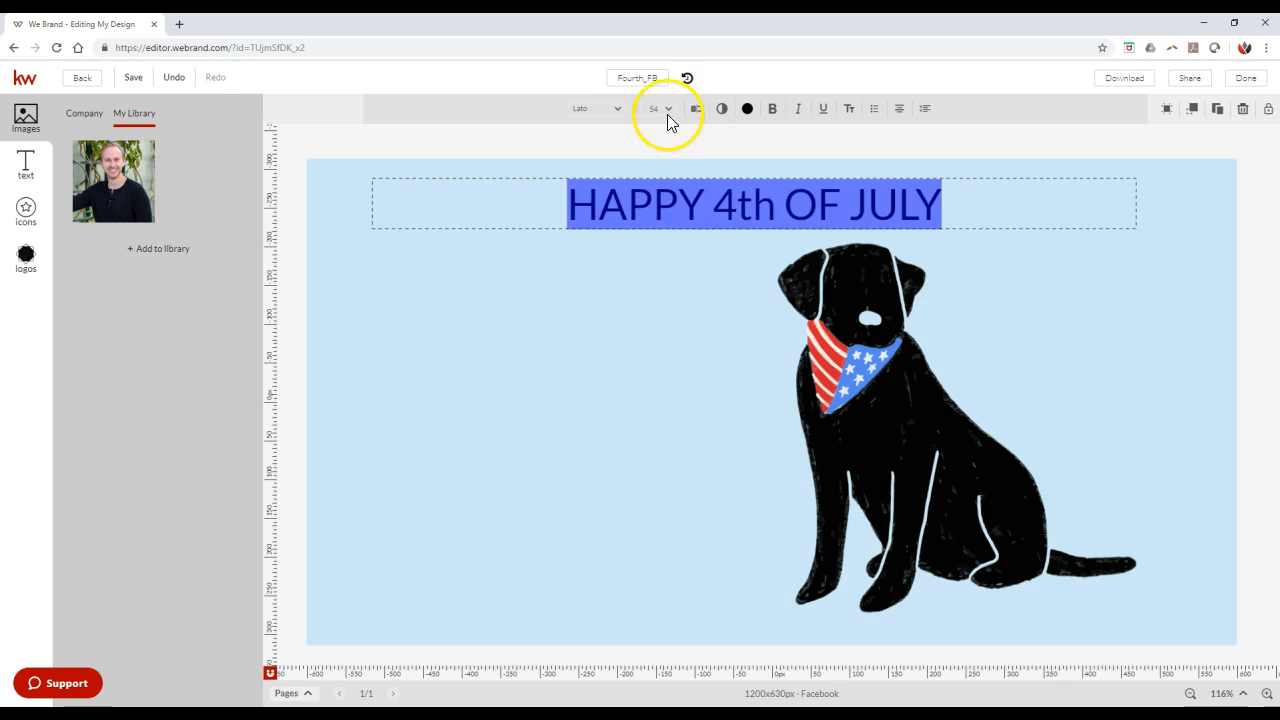
left_click(747, 108)
left_click(765, 204)
left_click(634, 192)
left_click(772, 108)
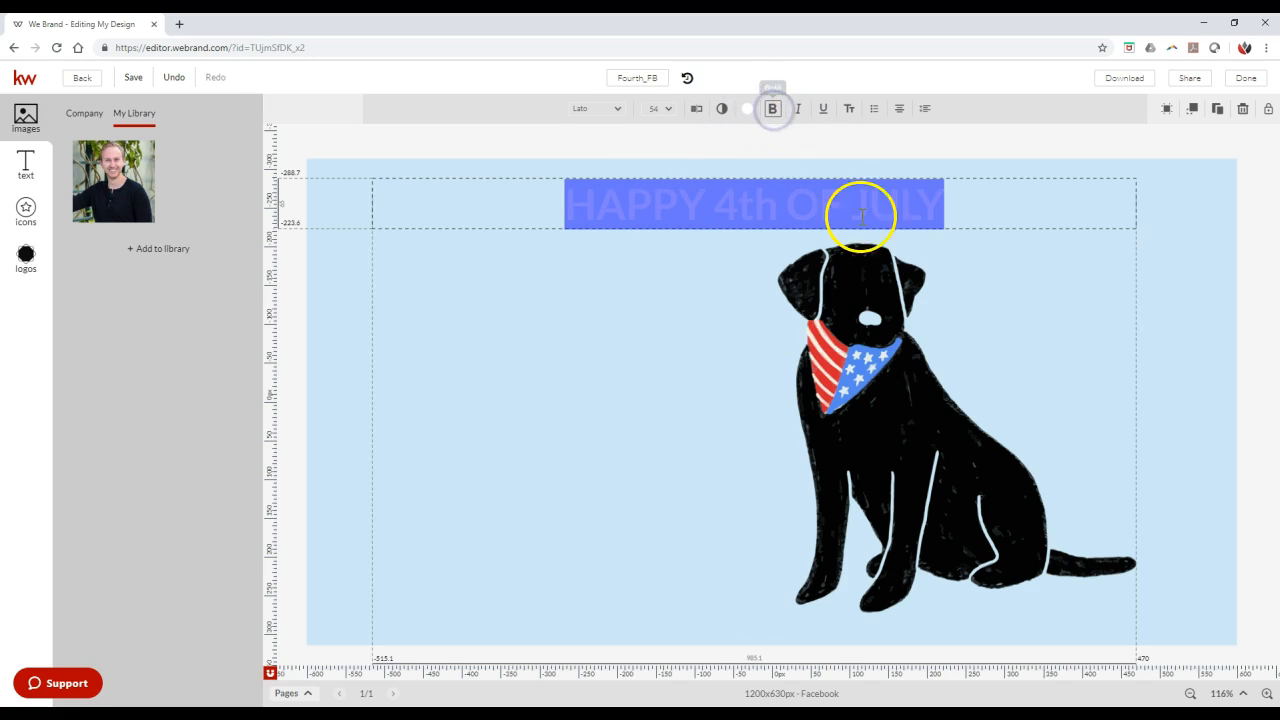
- Set the font size of the whole greeting to 62 pt and deselect its text box
left_click(668, 110)
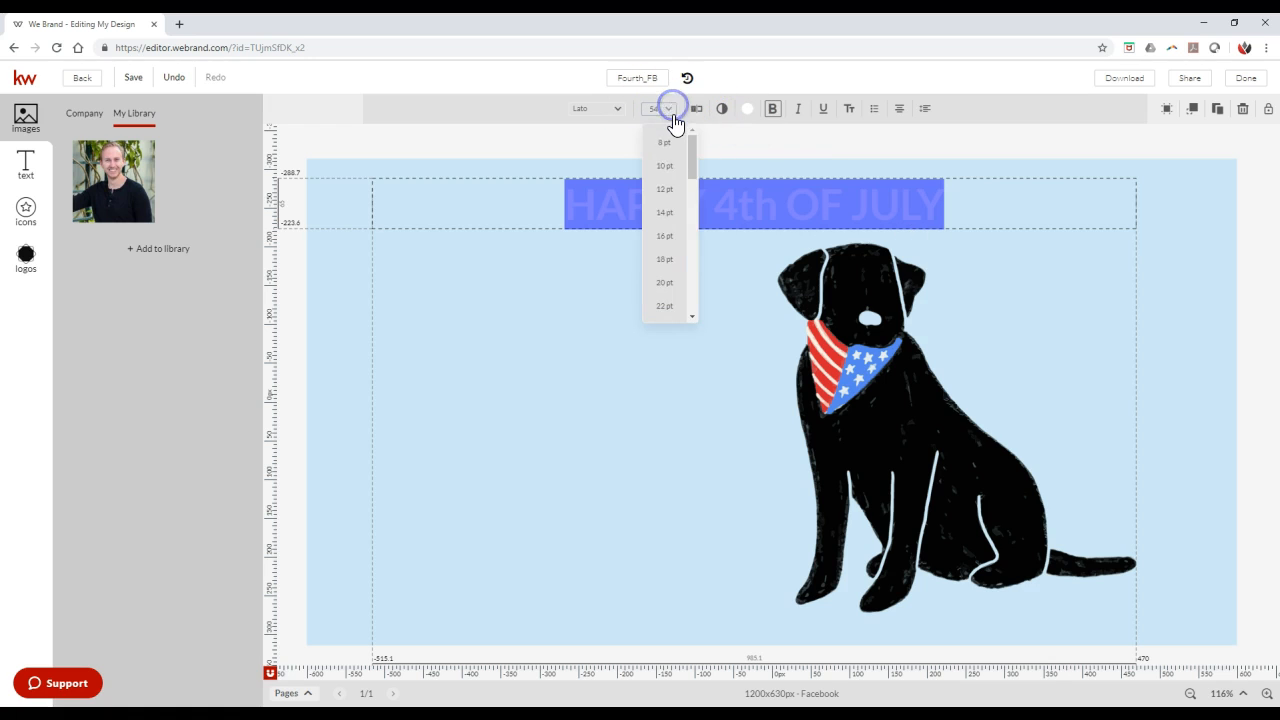
scroll(676, 270, "down", 5)
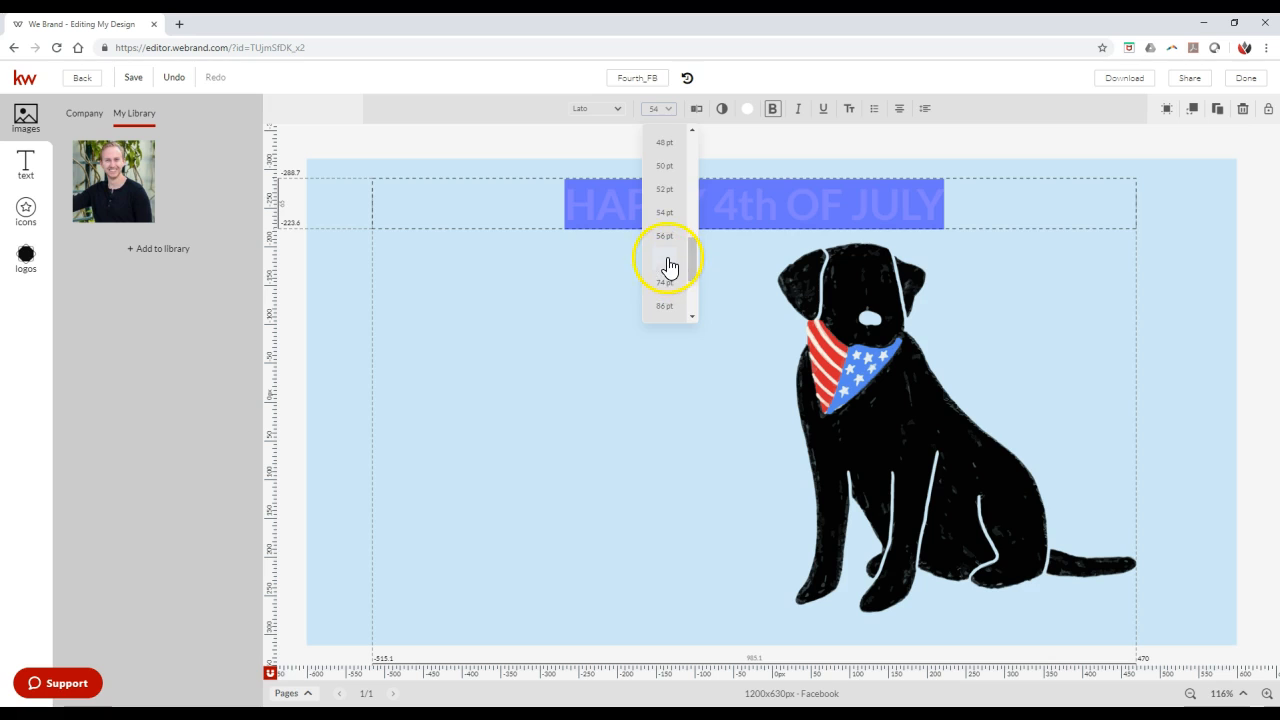
left_click(666, 262)
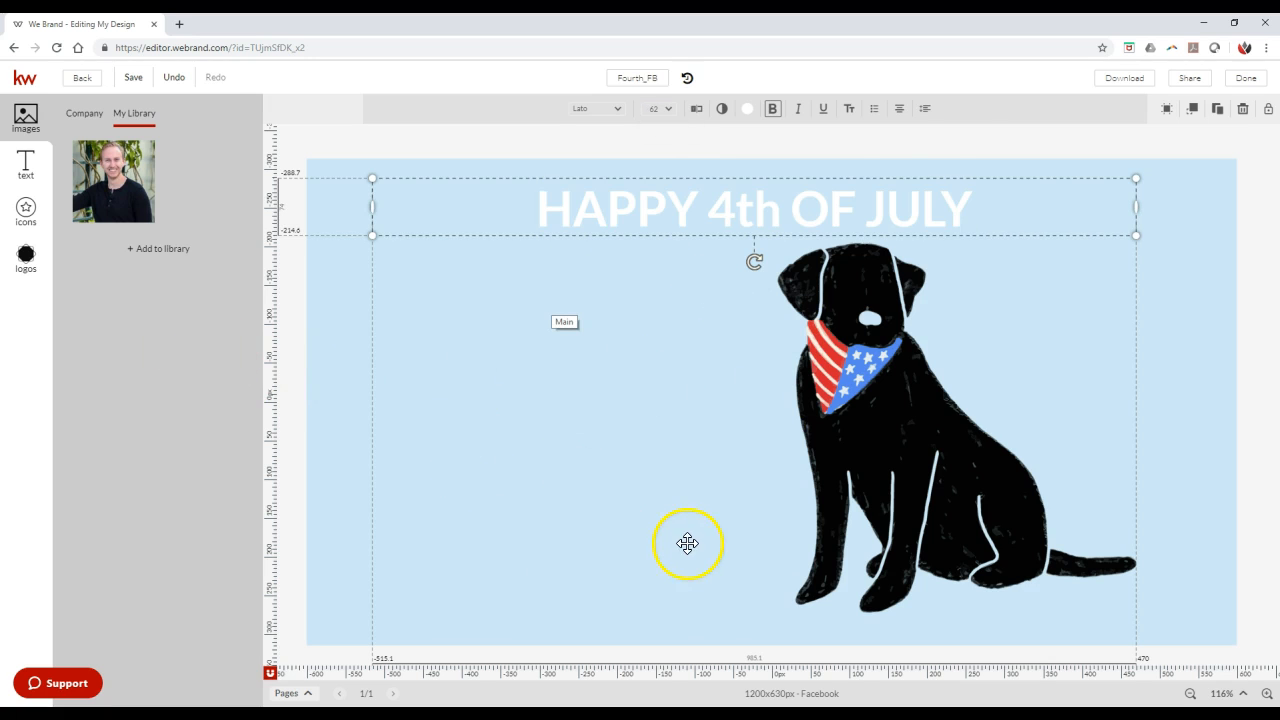
left_click(1162, 151)
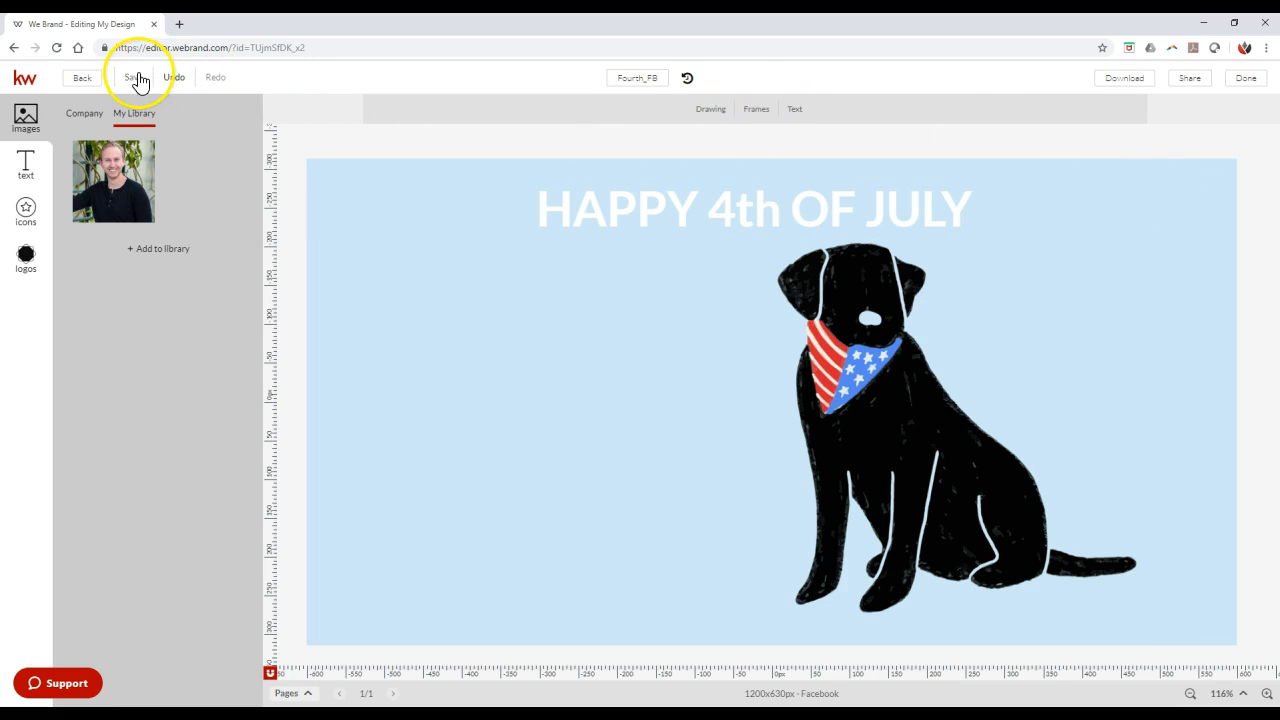
- Download the finished Fourth_FB design as a JPEG image
left_click(1245, 84)
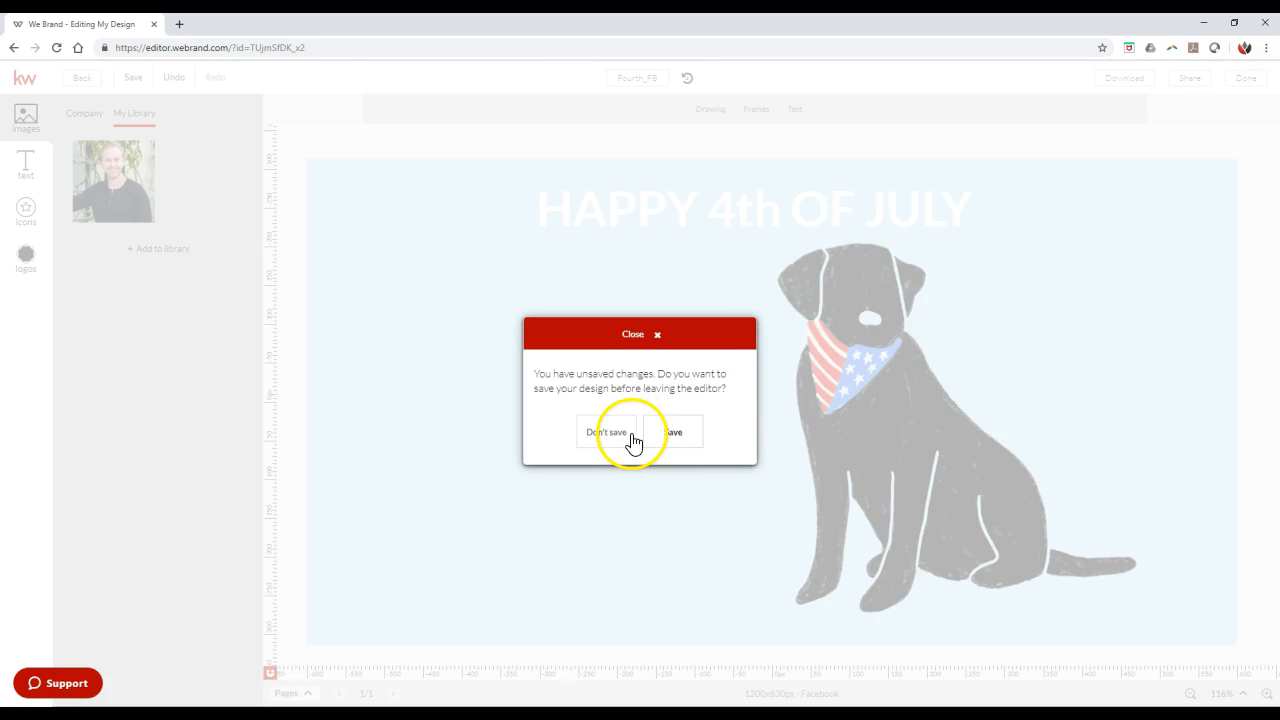
left_click(657, 334)
left_click(1132, 81)
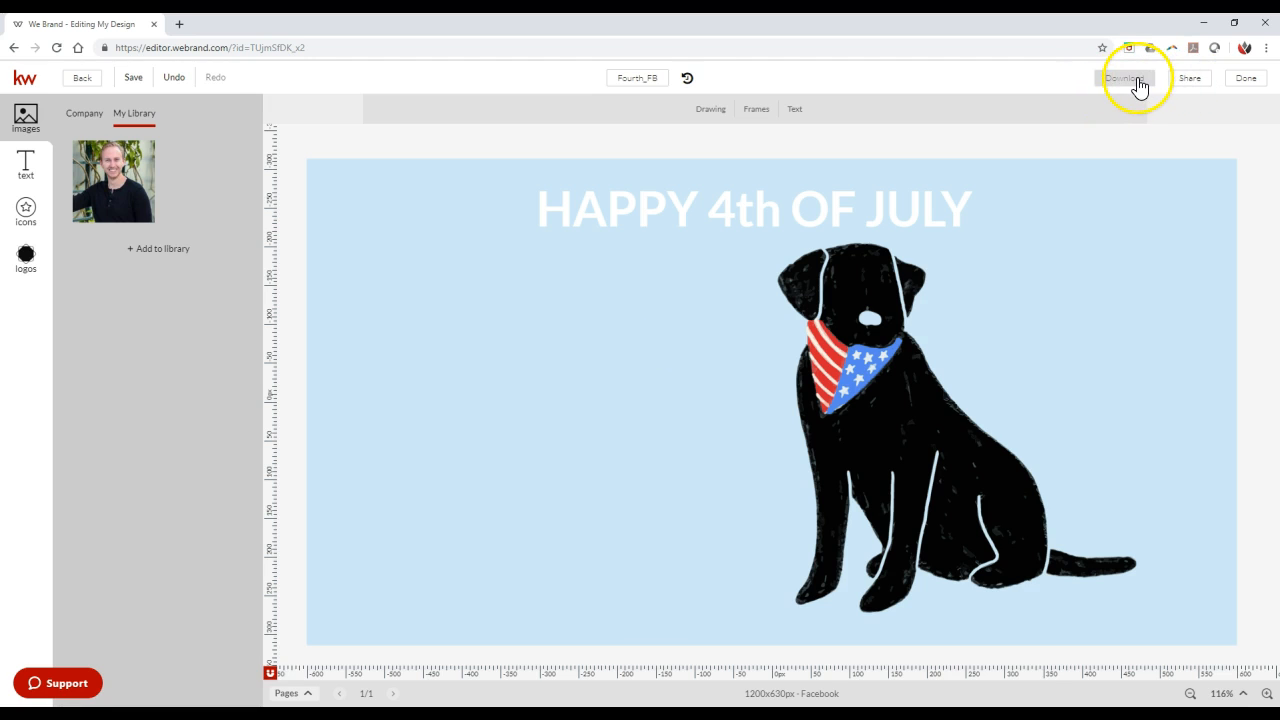
left_click(1138, 80)
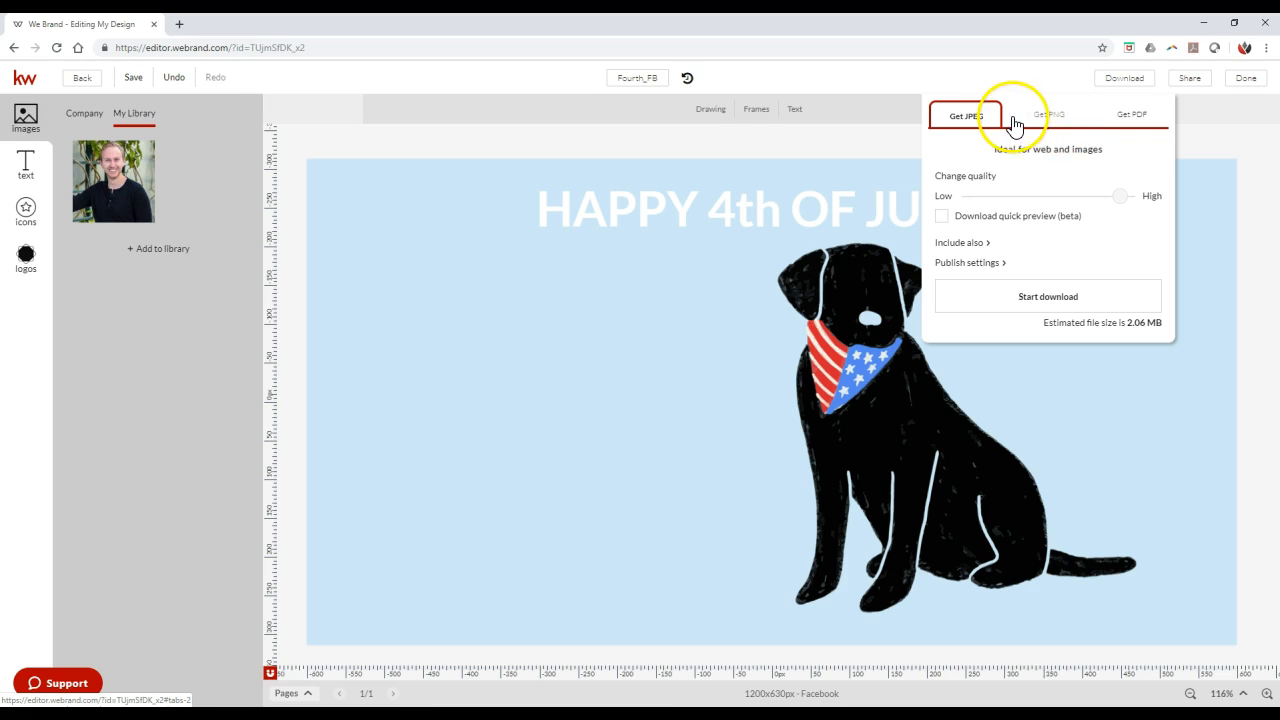
left_click(995, 297)
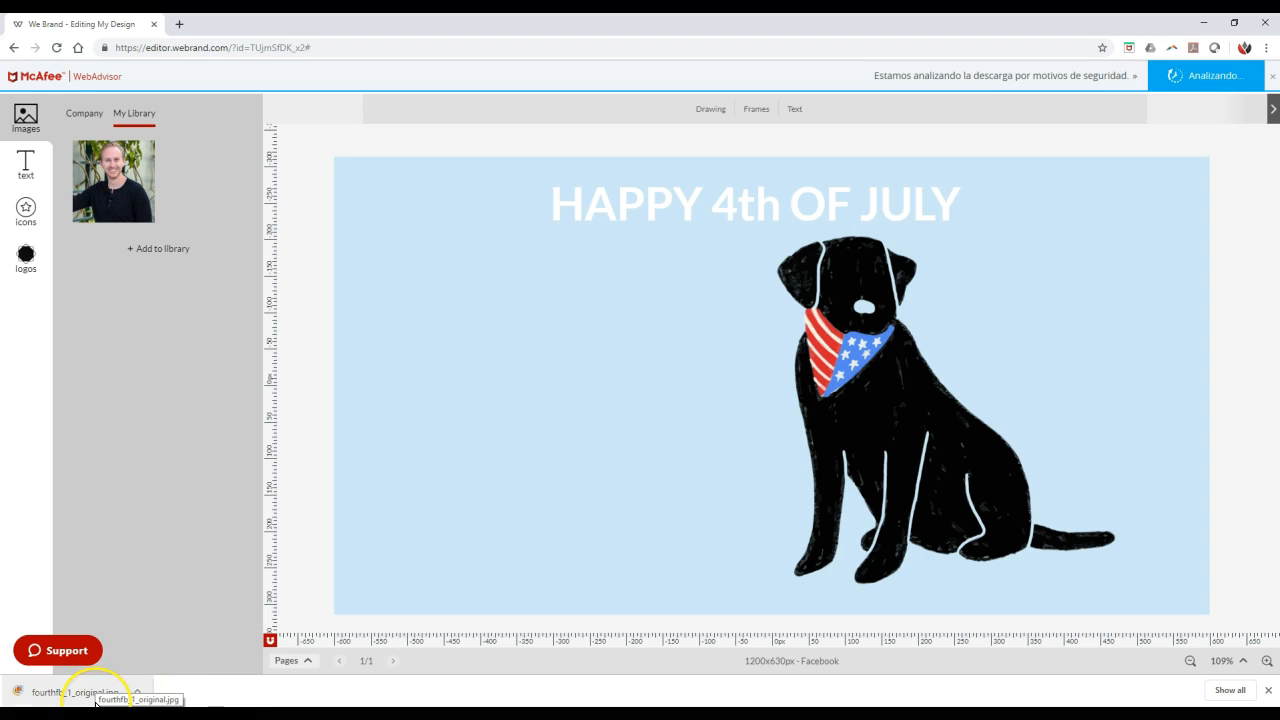
left_click_drag(96, 704, 536, 443)
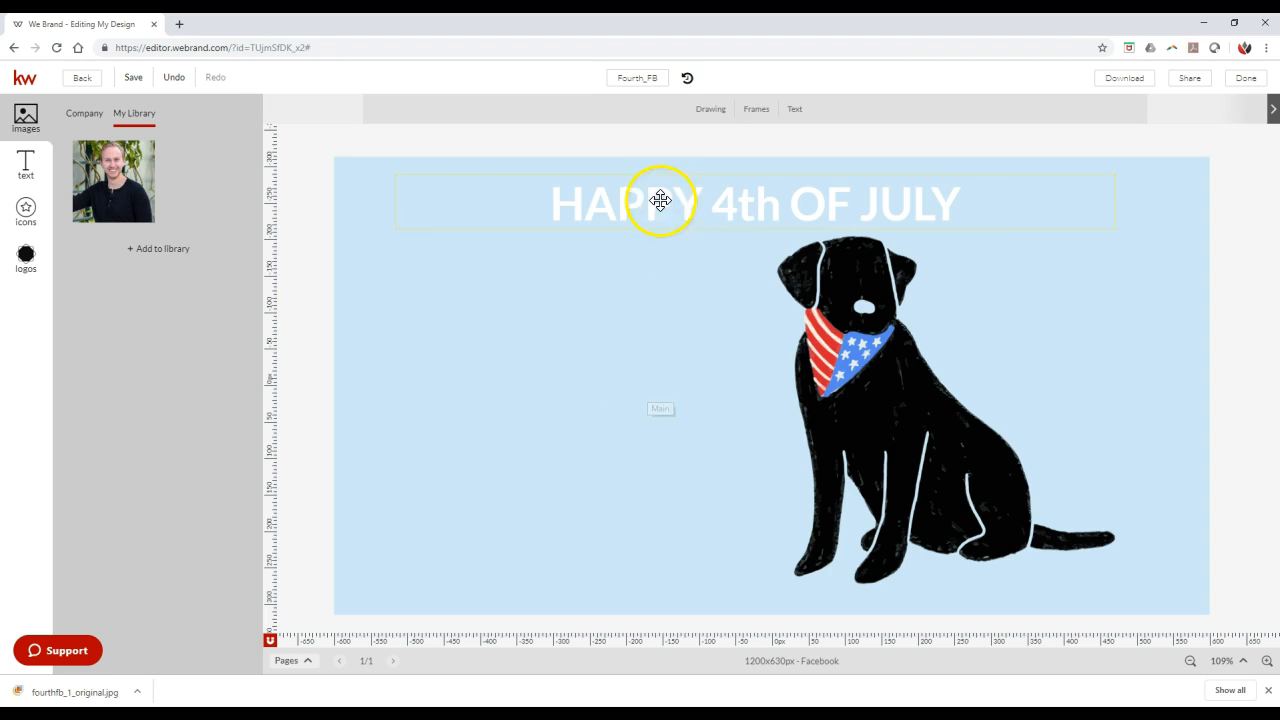